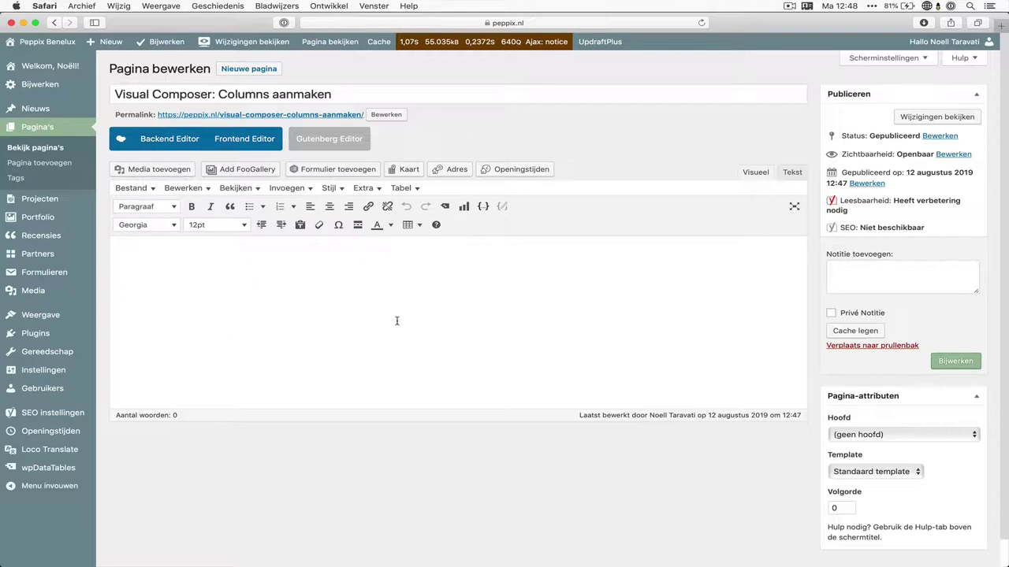
- Switch the page "Visual Composer: Columns aanmaken" to the Backend Editor
click(167, 145)
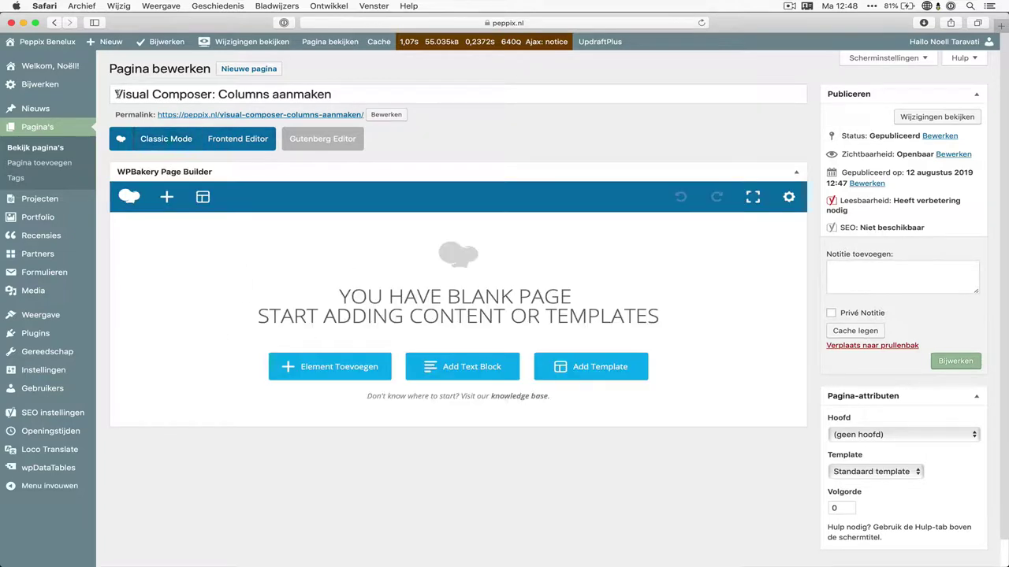
drag(208, 94, 115, 93)
click(313, 281)
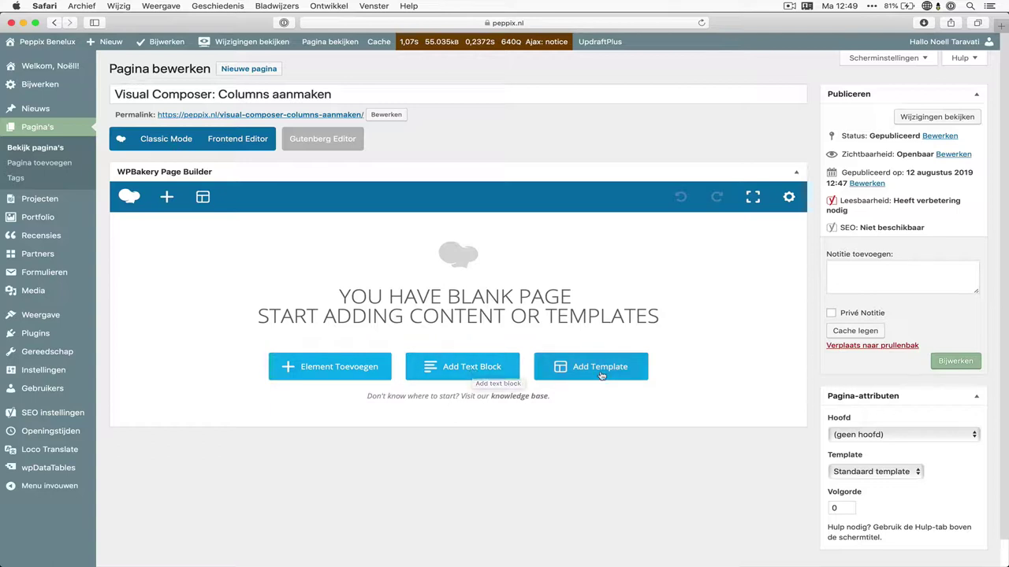
- Add a Rij element to the blank page
click(379, 369)
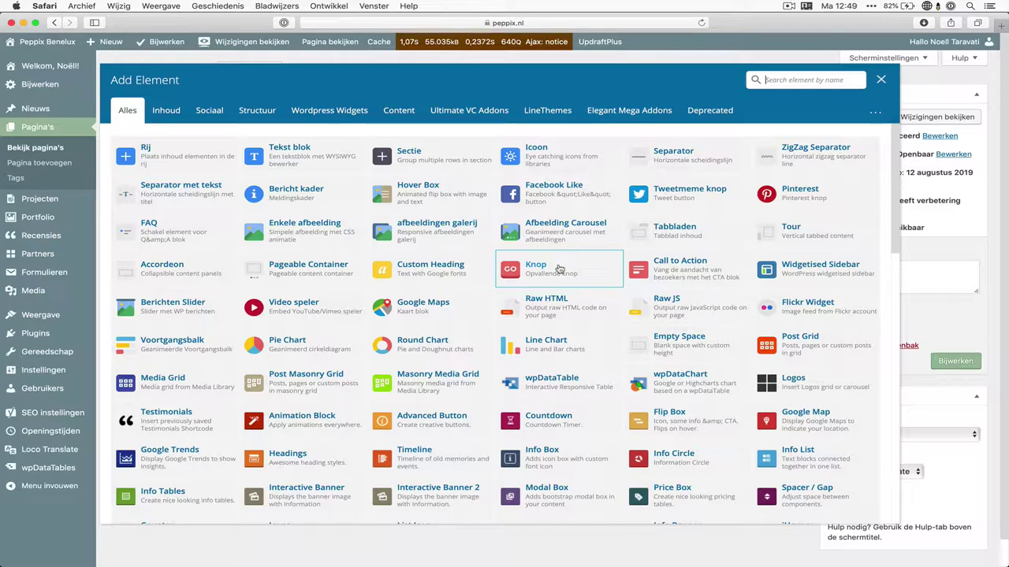
scroll(559, 269, down, 10)
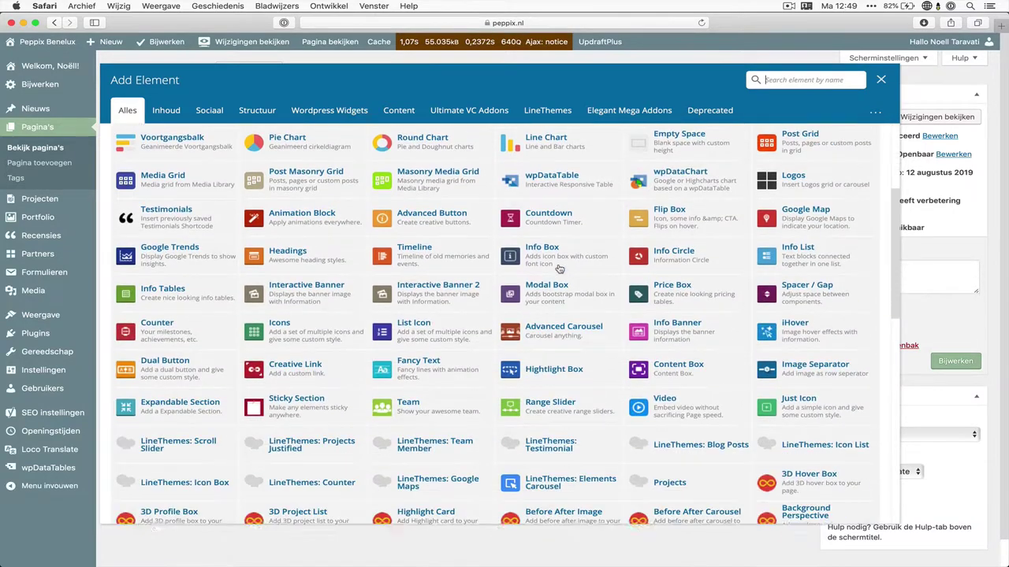
scroll(559, 269, down, 11)
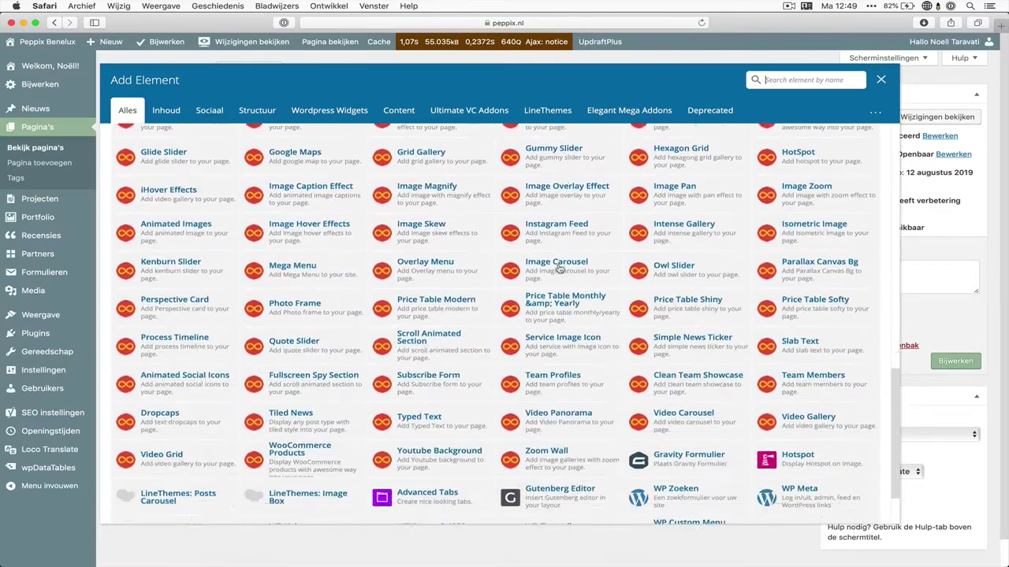
scroll(559, 269, up, 20)
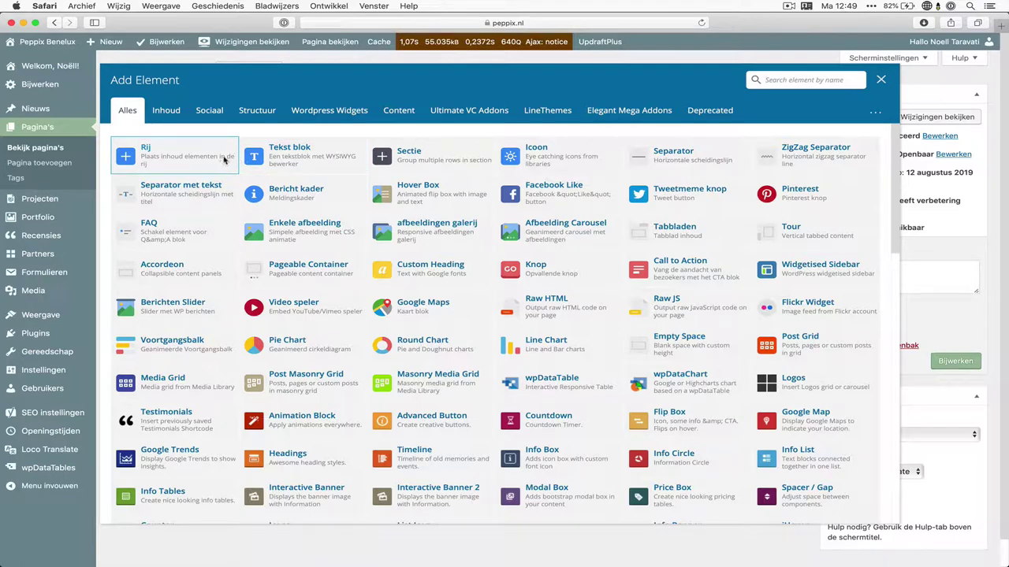
click(225, 160)
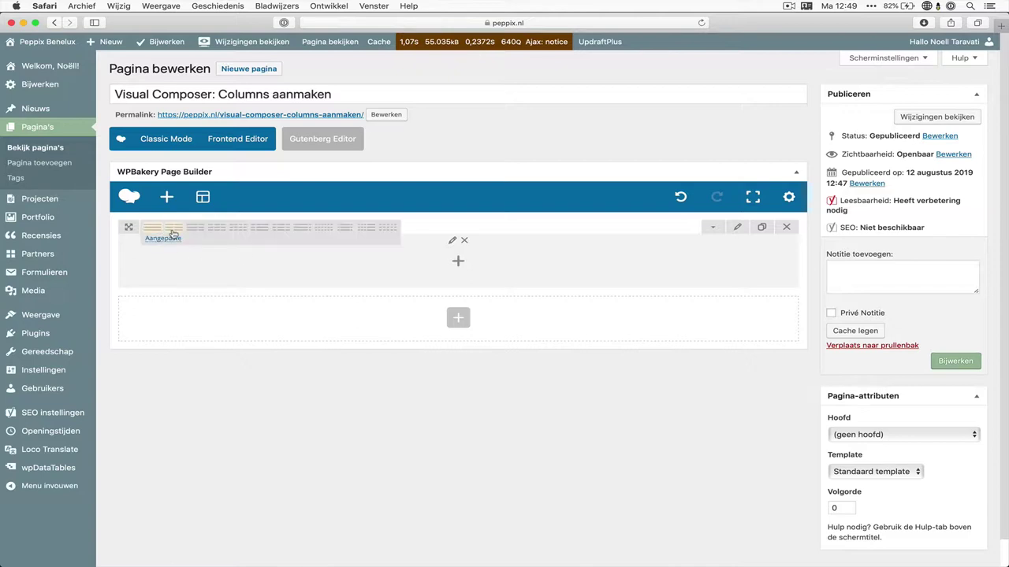
- Try several column layouts for the row and settle on three columns of 1/4, 1/2 and 1/4 width
click(172, 229)
click(194, 229)
click(213, 230)
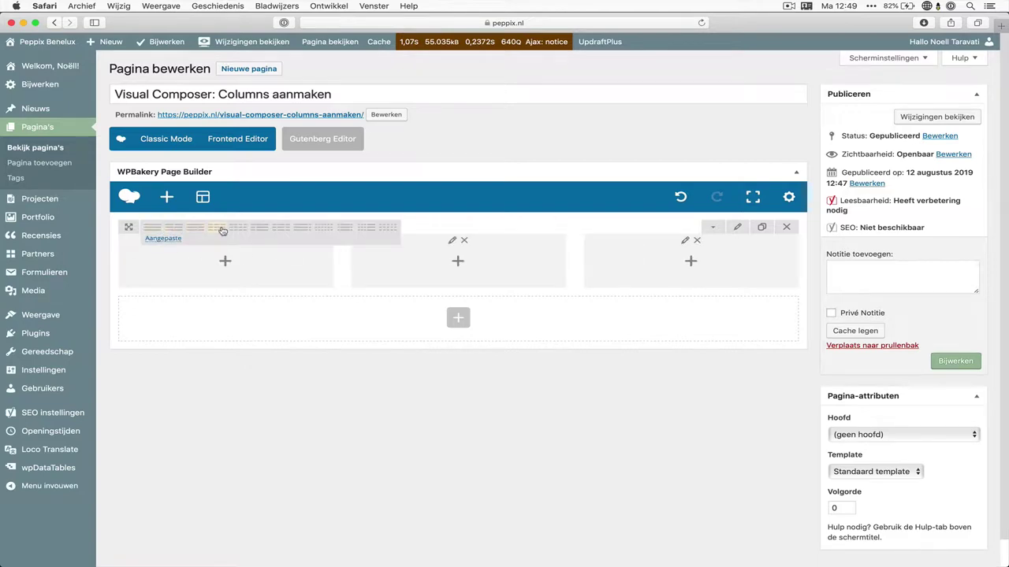
click(239, 229)
click(257, 230)
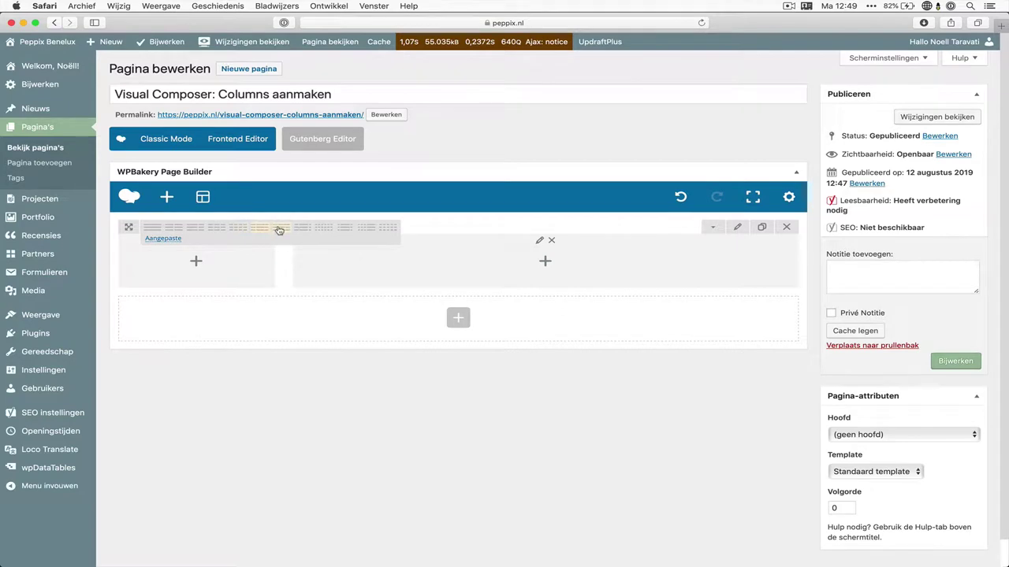
click(280, 230)
click(300, 230)
click(281, 230)
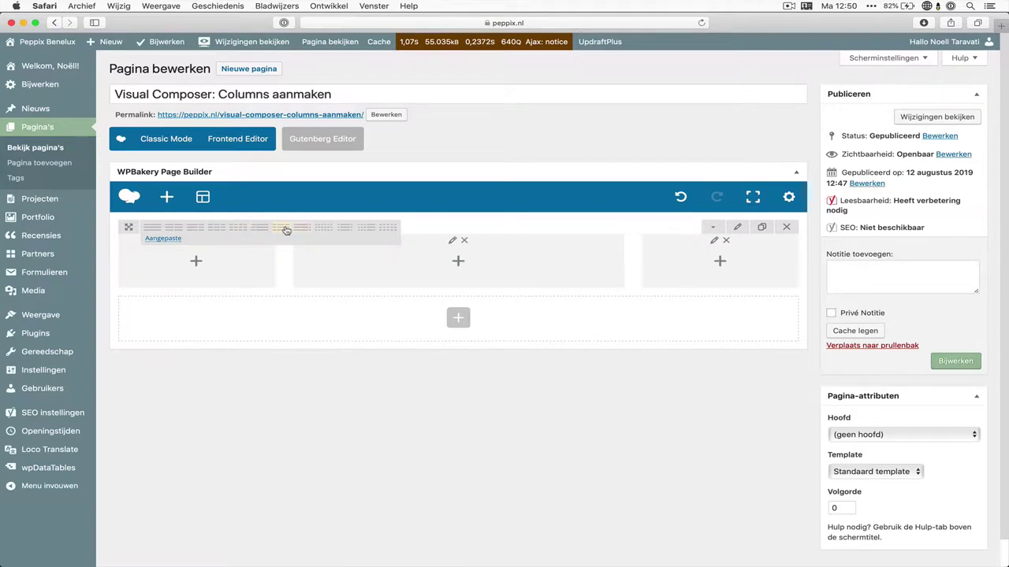
- Add a Tekst blok with its default placeholder text to the wide middle column and save it
click(459, 263)
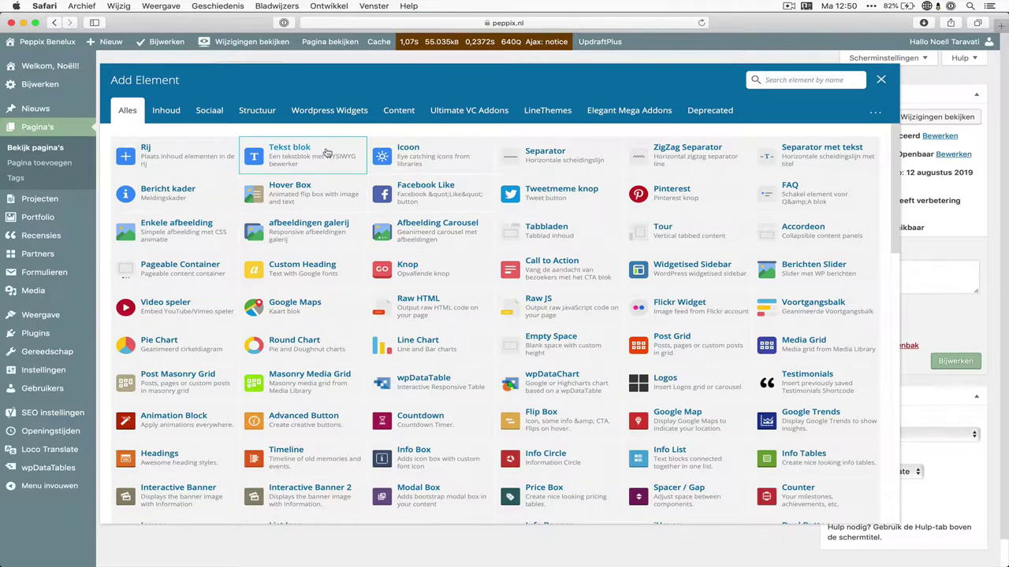
click(327, 152)
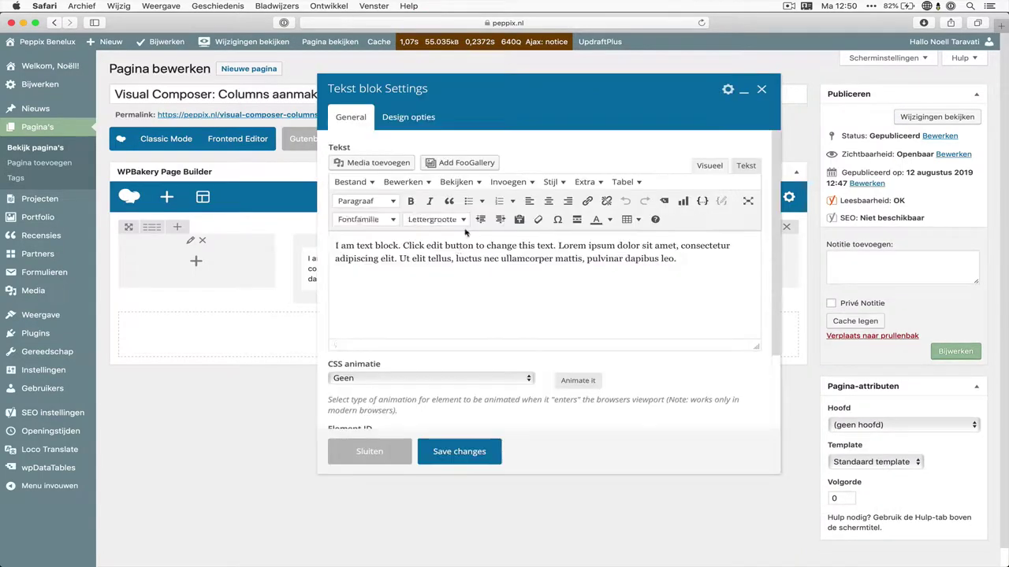
triple_click(457, 257)
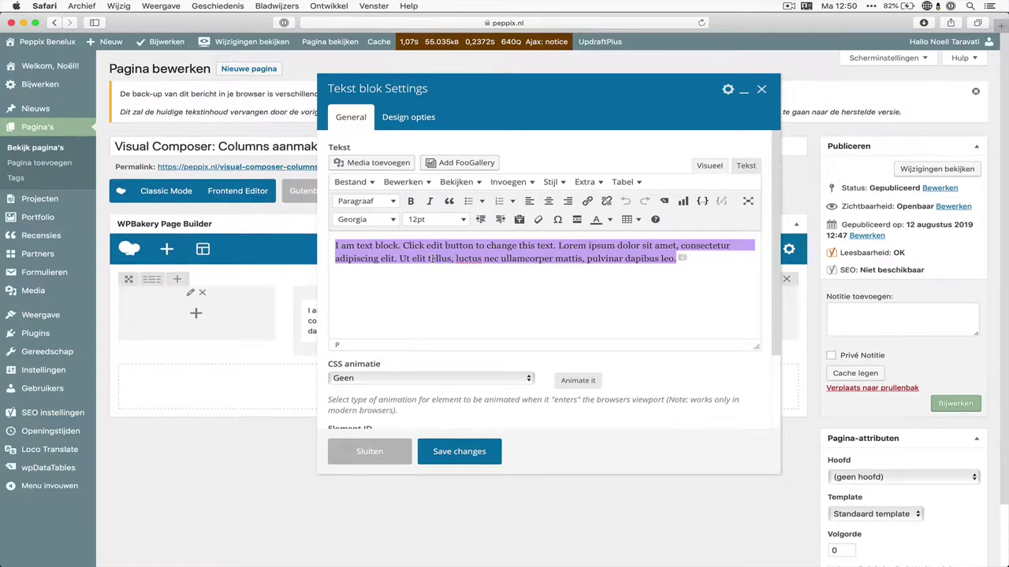
click(432, 258)
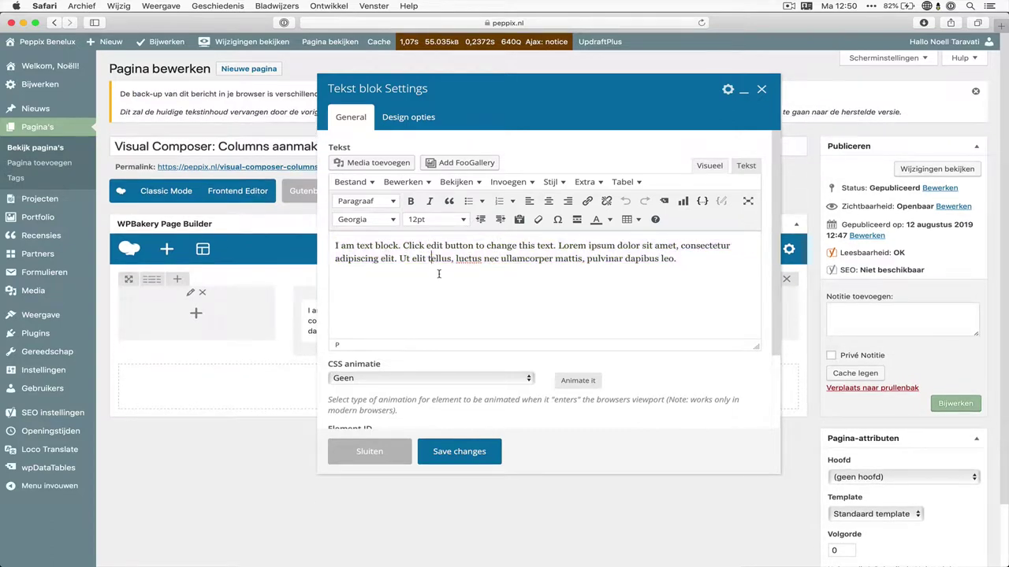
scroll(441, 287, down, 5)
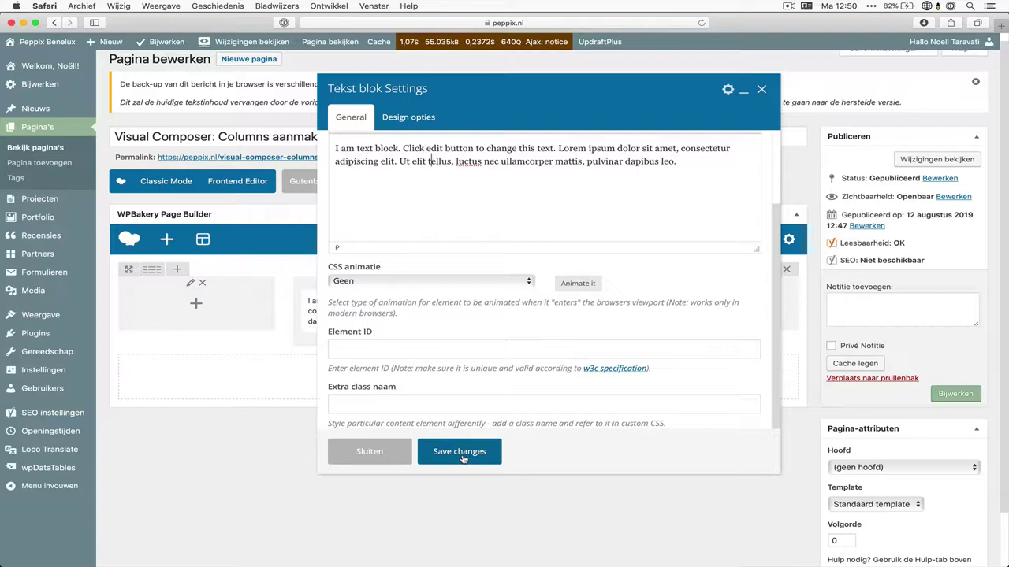
click(460, 452)
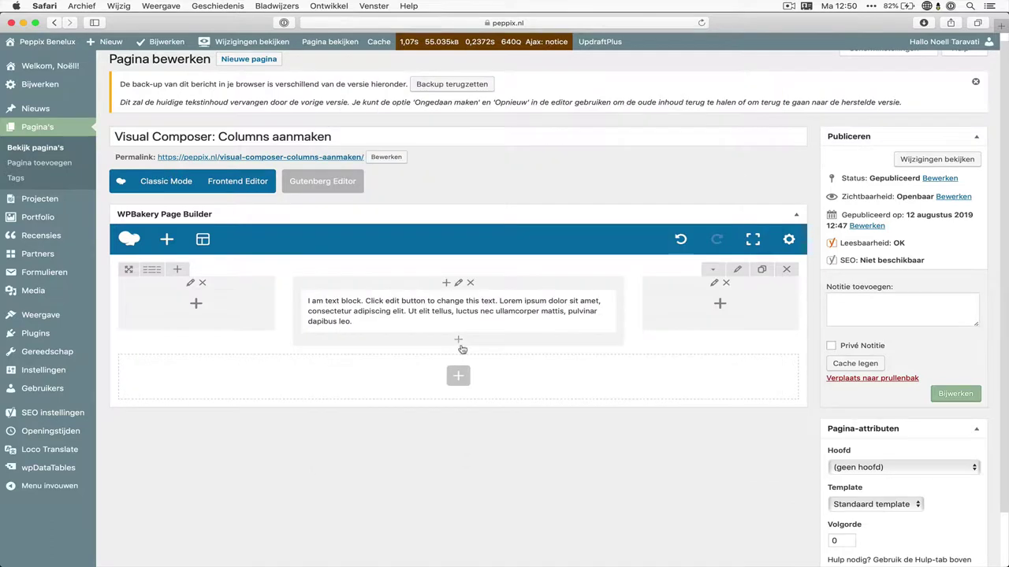
- Add an Enkele afbeelding above the text block, using the sixth image in the media library, a laptop on a desk
click(445, 283)
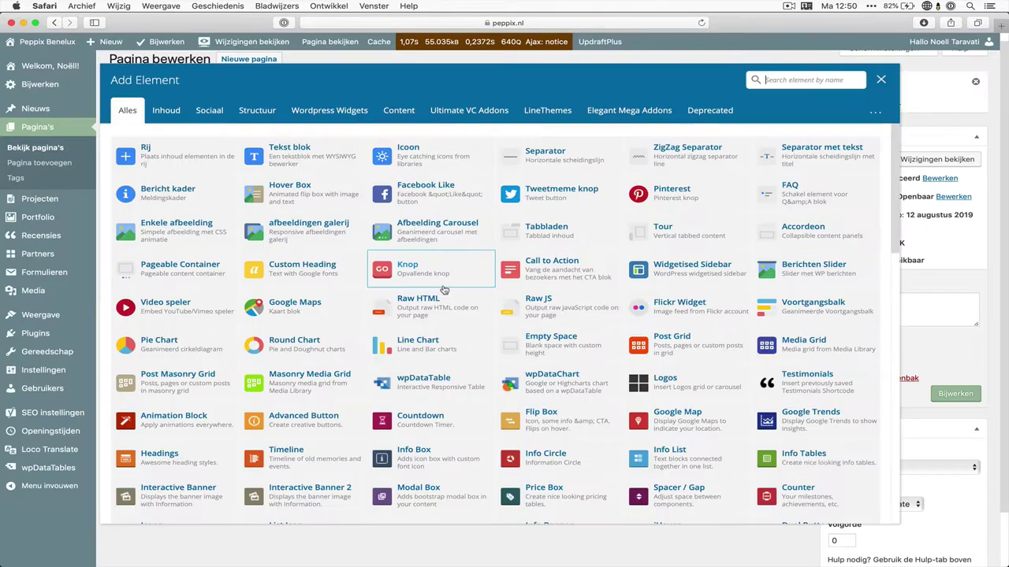
click(178, 231)
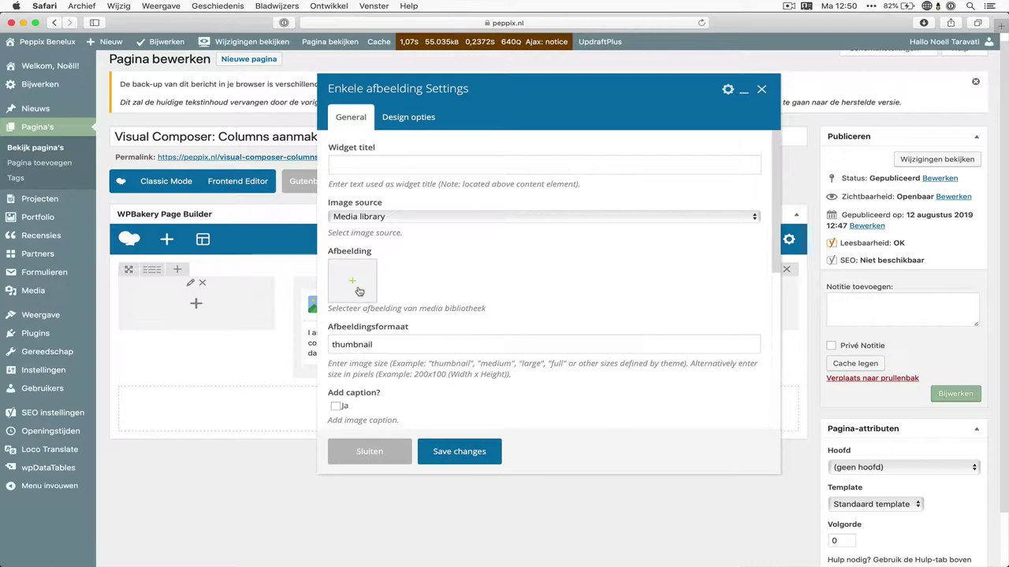
click(352, 281)
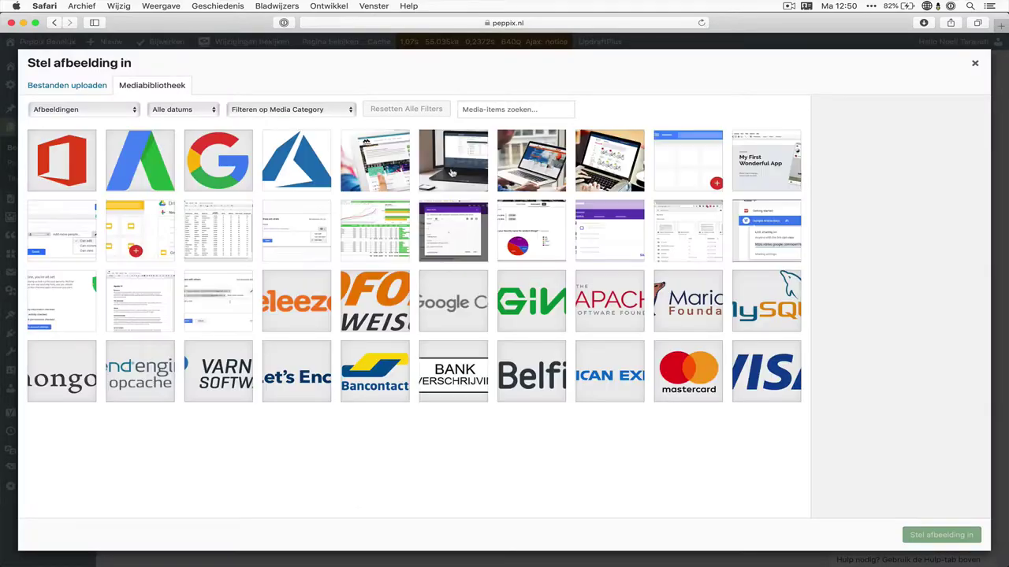
click(448, 160)
click(930, 535)
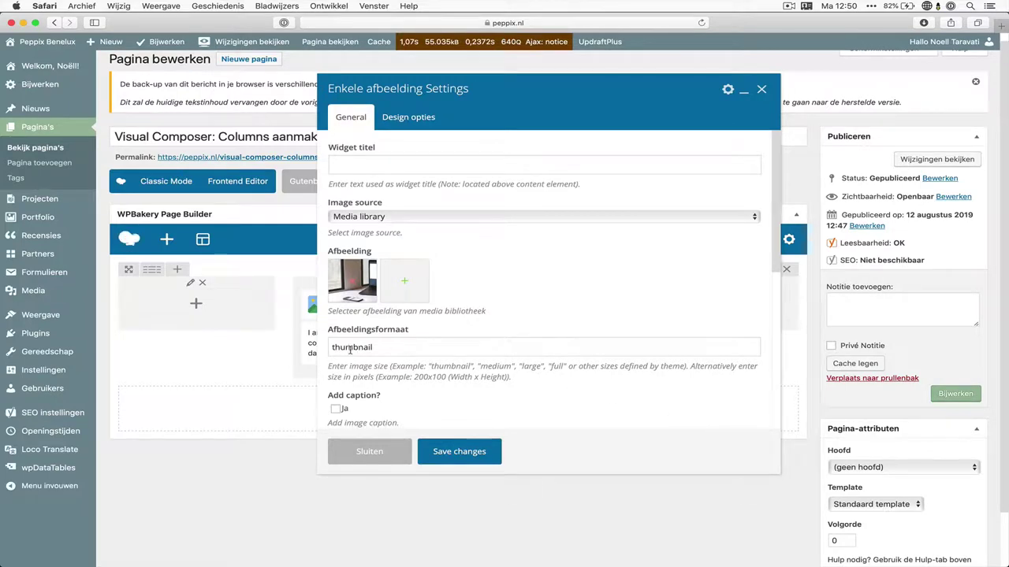
- Set the image's Afbeeldingsformaat to full and save the image settings
drag(331, 348, 385, 347)
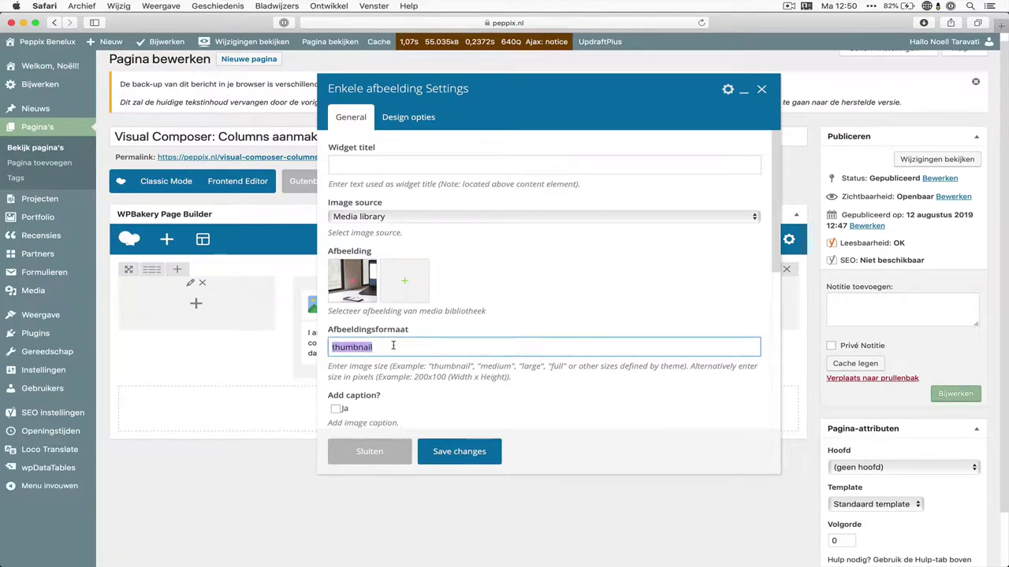
text(full)
click(473, 304)
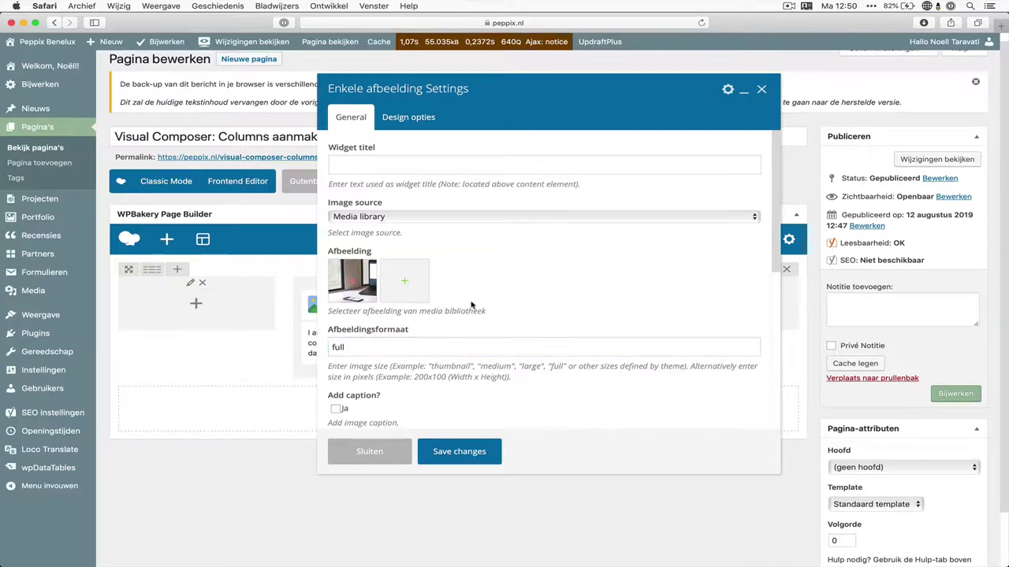
scroll(471, 307, down, 3)
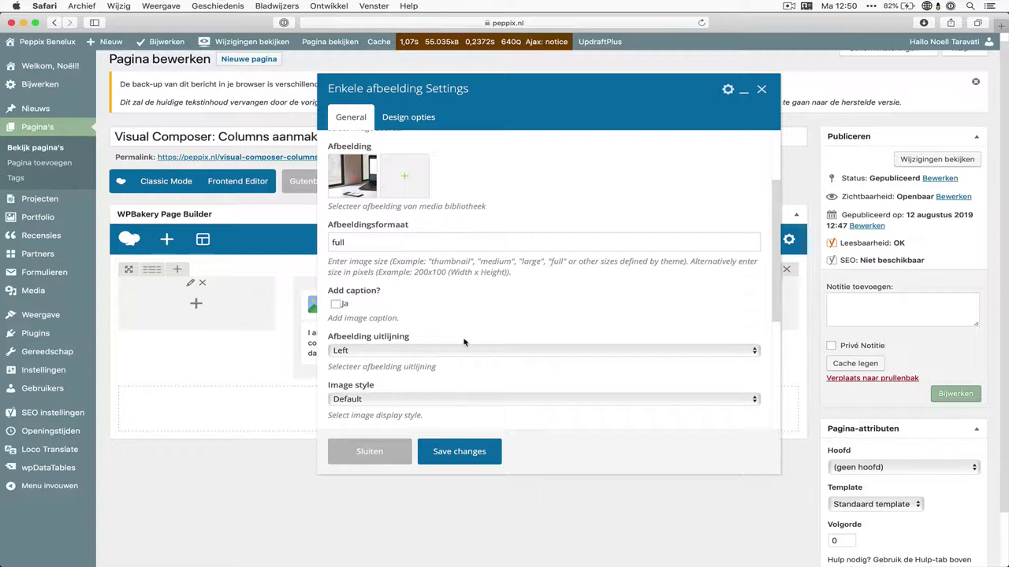
scroll(467, 331, down, 5)
scroll(465, 342, down, 2)
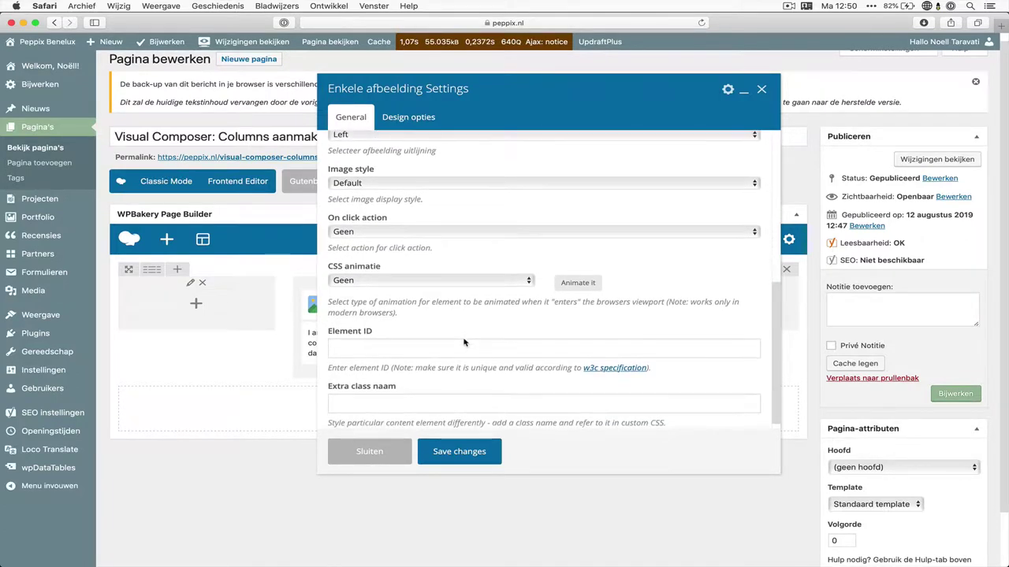
click(475, 453)
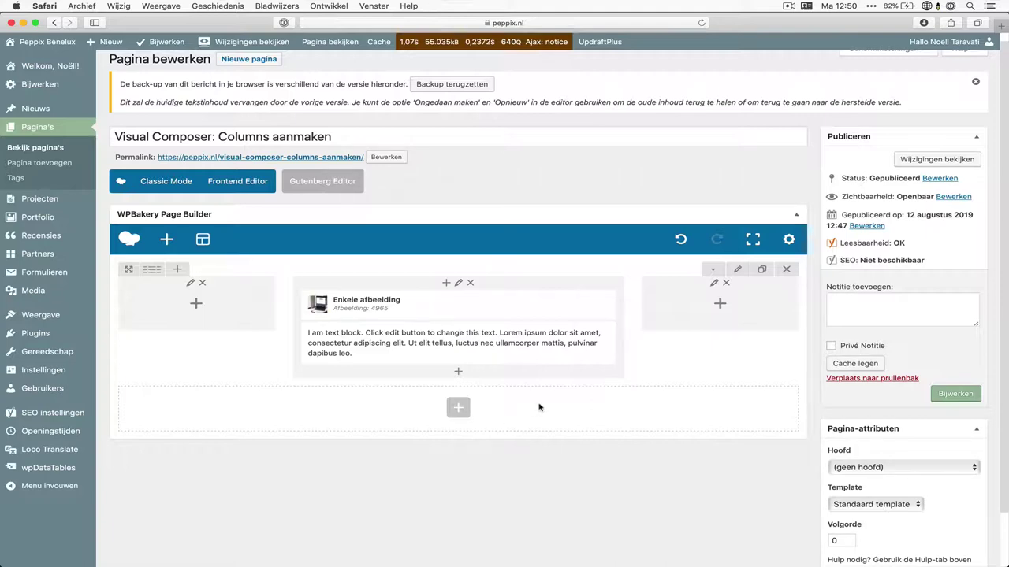
- Add a Knop element below the text block with the text "Klik hier"
click(461, 374)
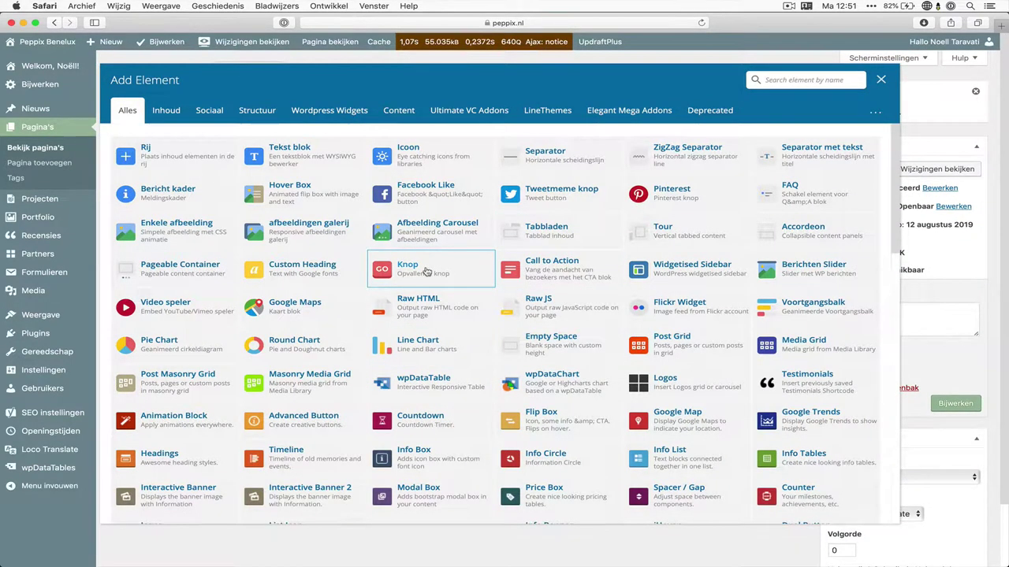
click(426, 271)
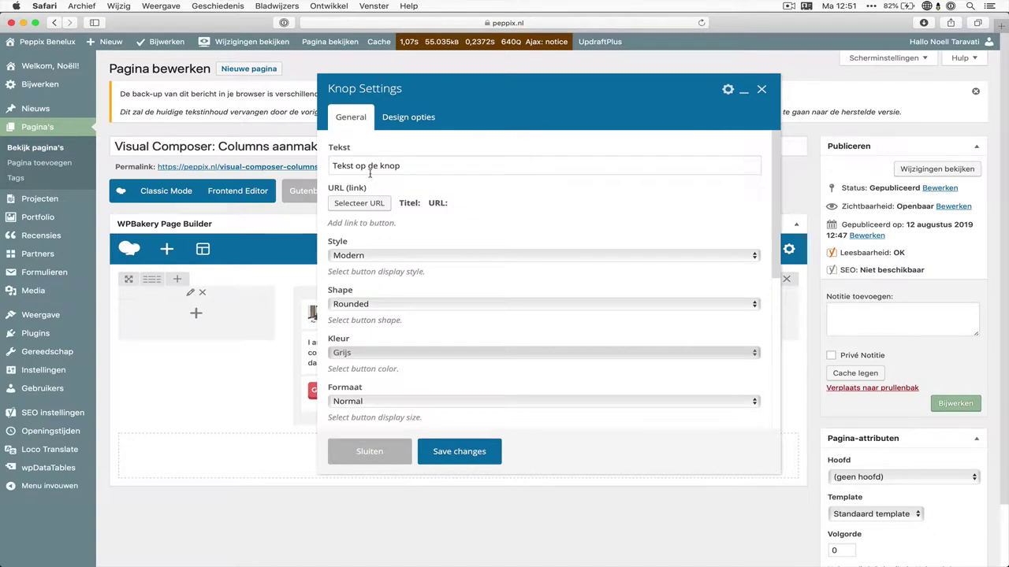
triple_click(350, 166)
text(K)
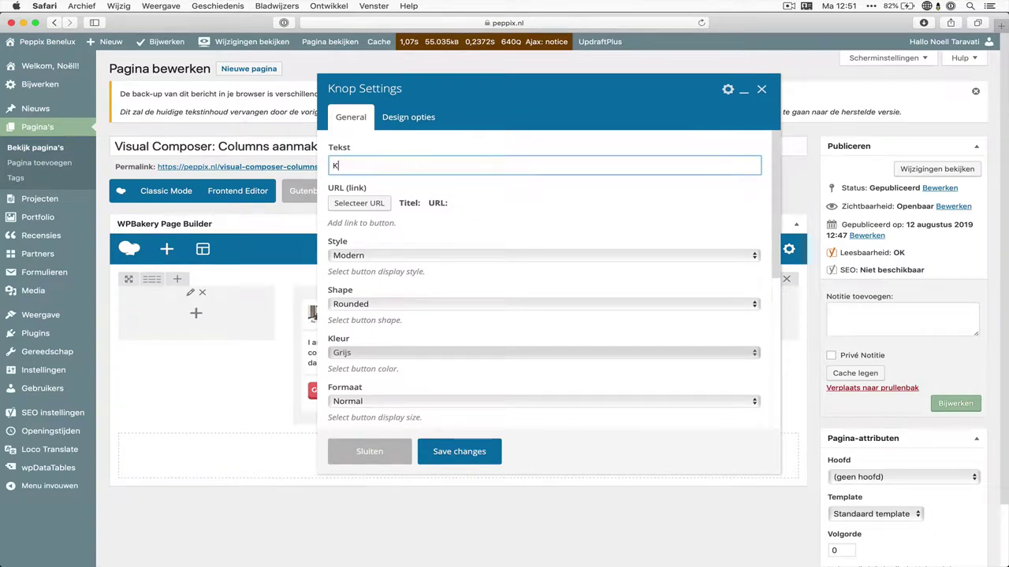
text(lik hier)
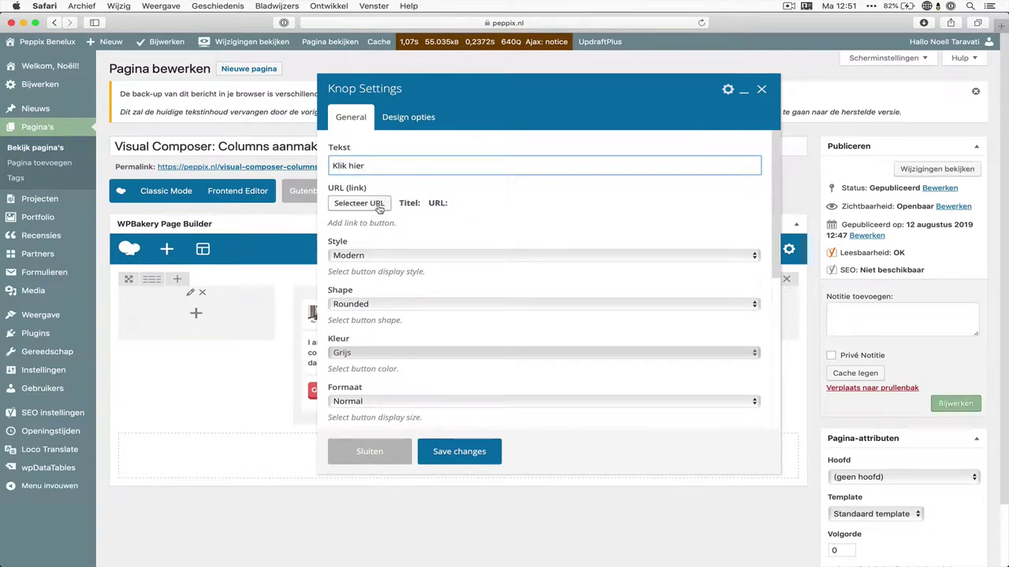
- Link the button to the existing Office365 page and save its settings
click(379, 206)
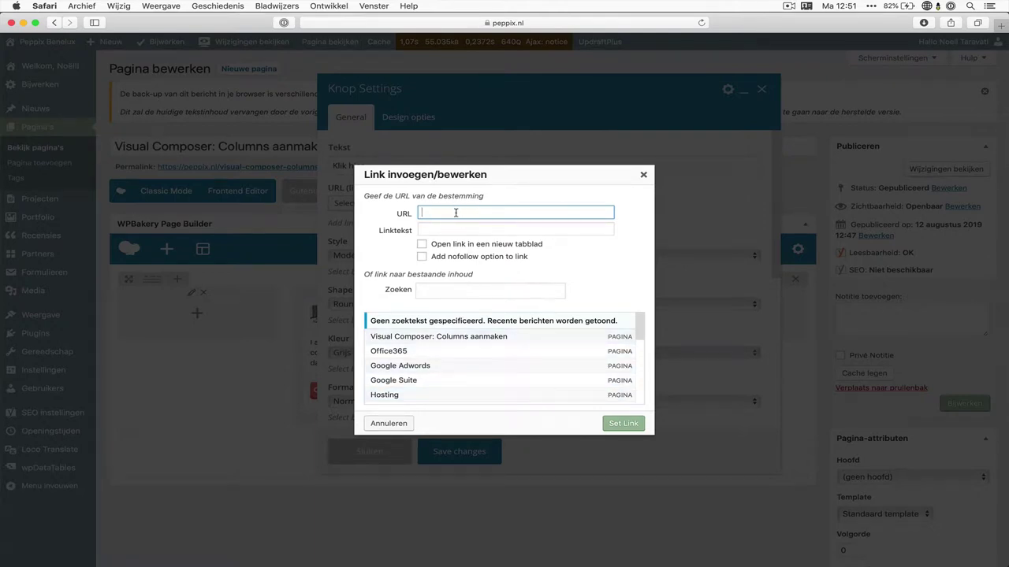
click(450, 350)
click(612, 425)
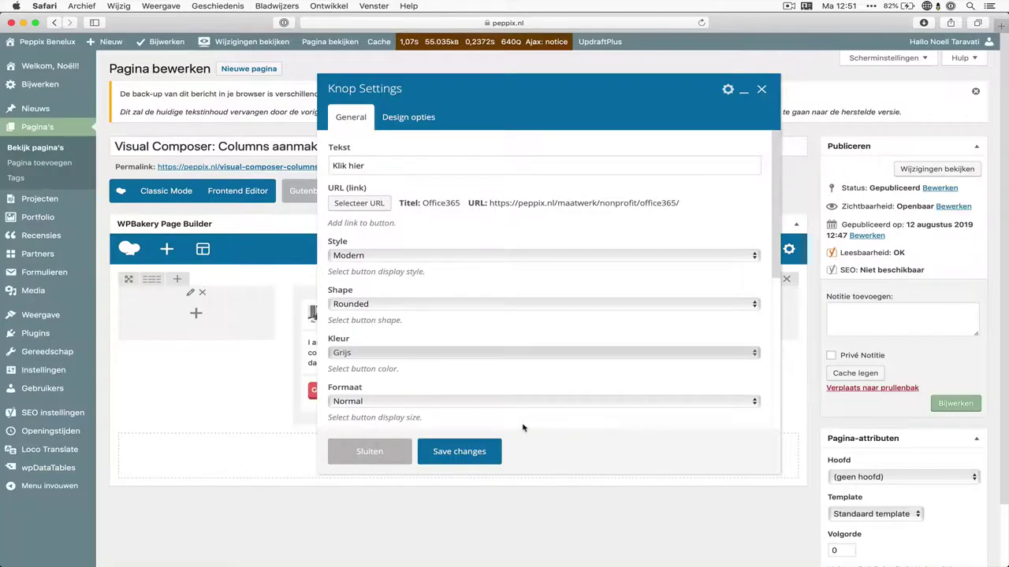
click(475, 456)
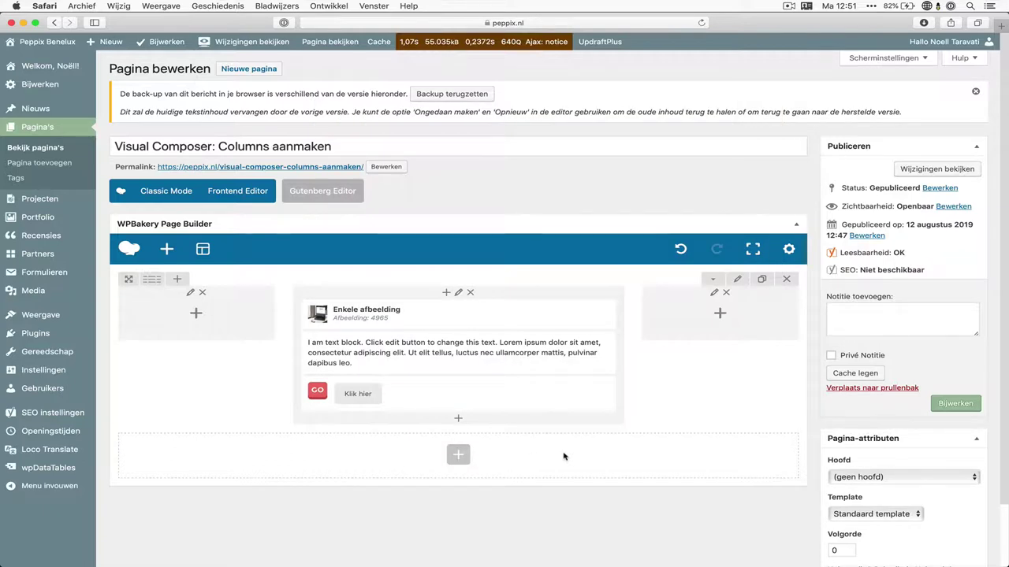
- Update the published page with the new column content
mouse_move(406, 313)
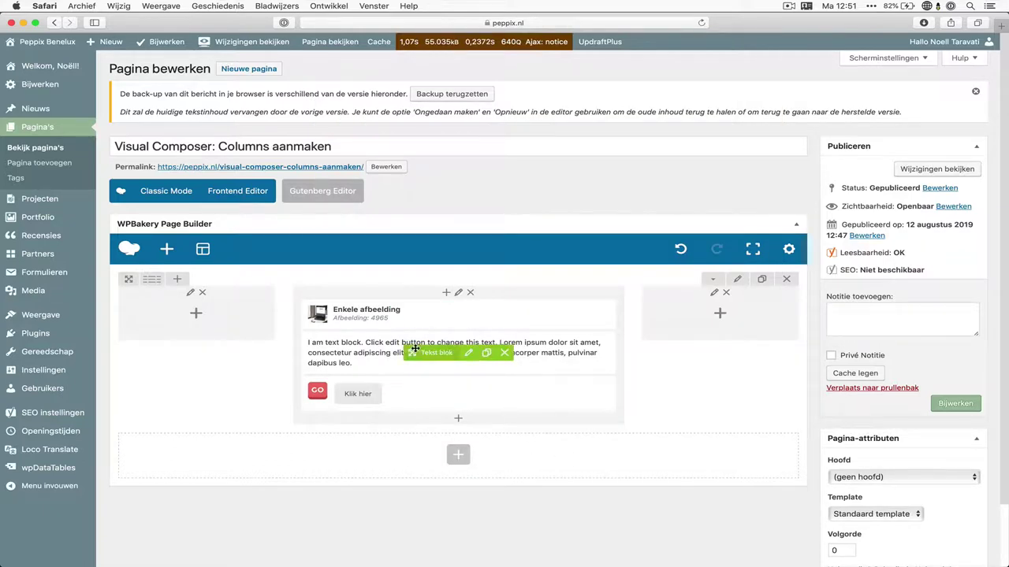
mouse_move(451, 386)
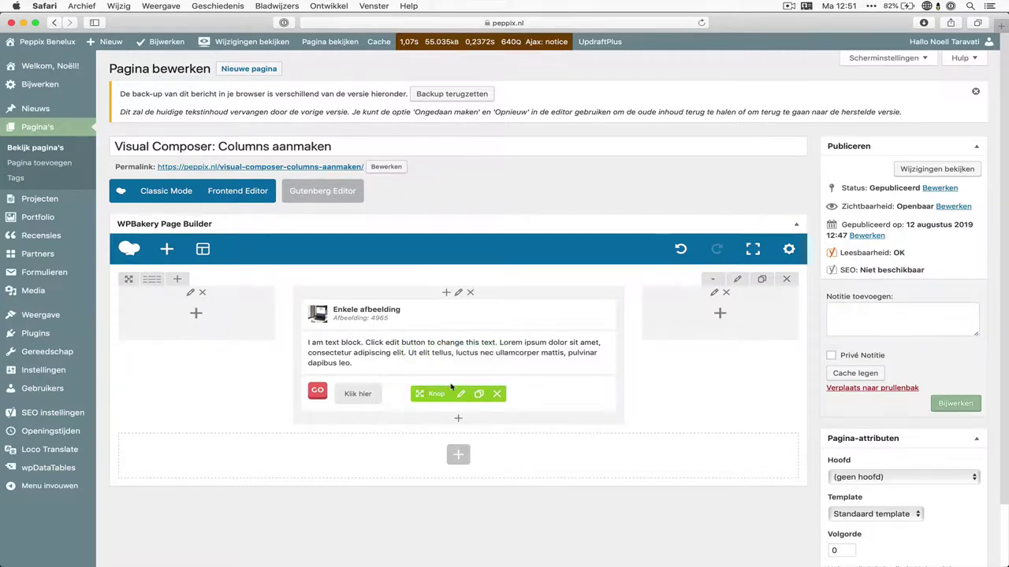
click(953, 404)
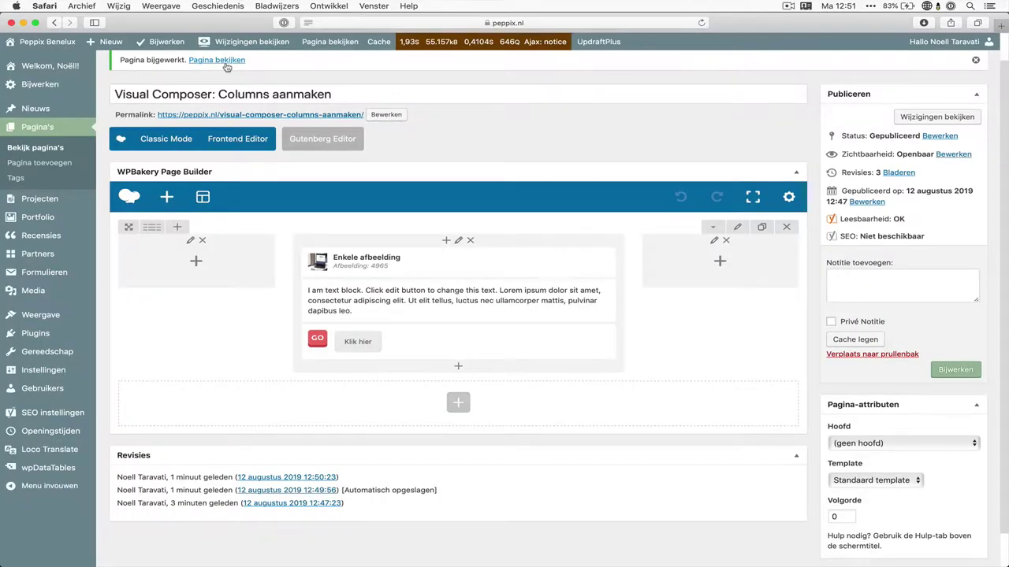
- Open the updated page in a separate tab to check its layout, and return to the page editor
super+click(225, 63)
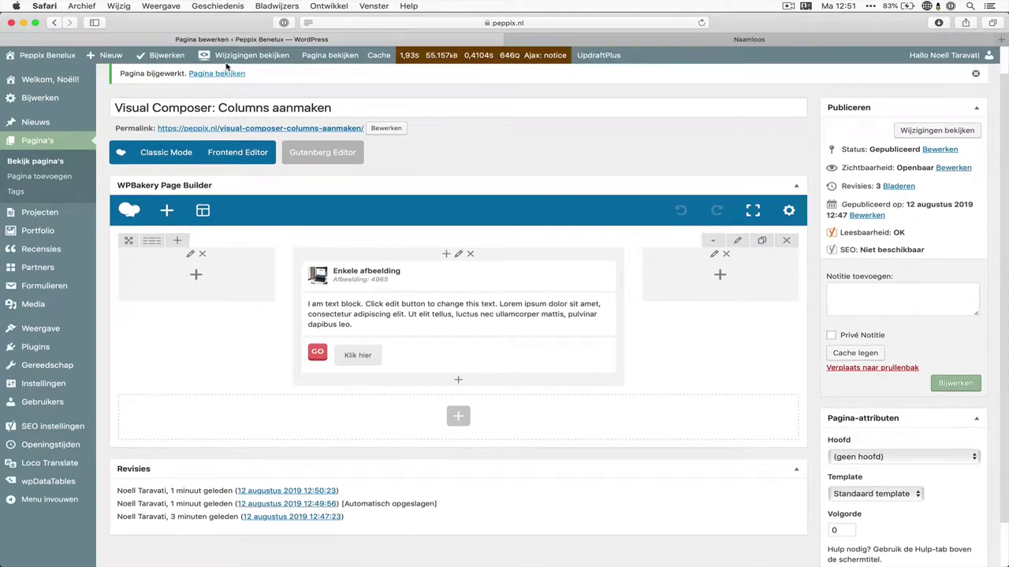
click(554, 40)
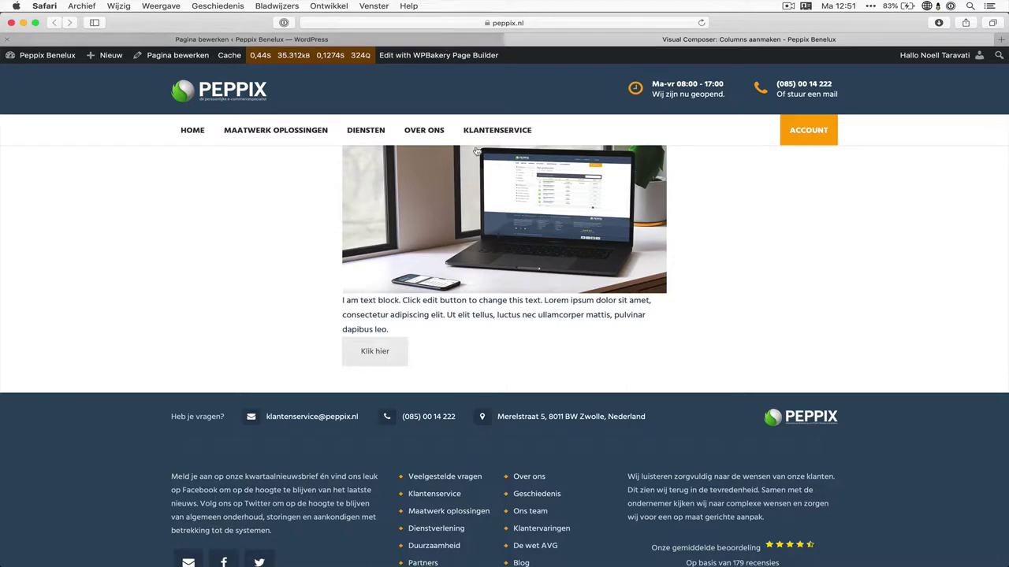
click(449, 41)
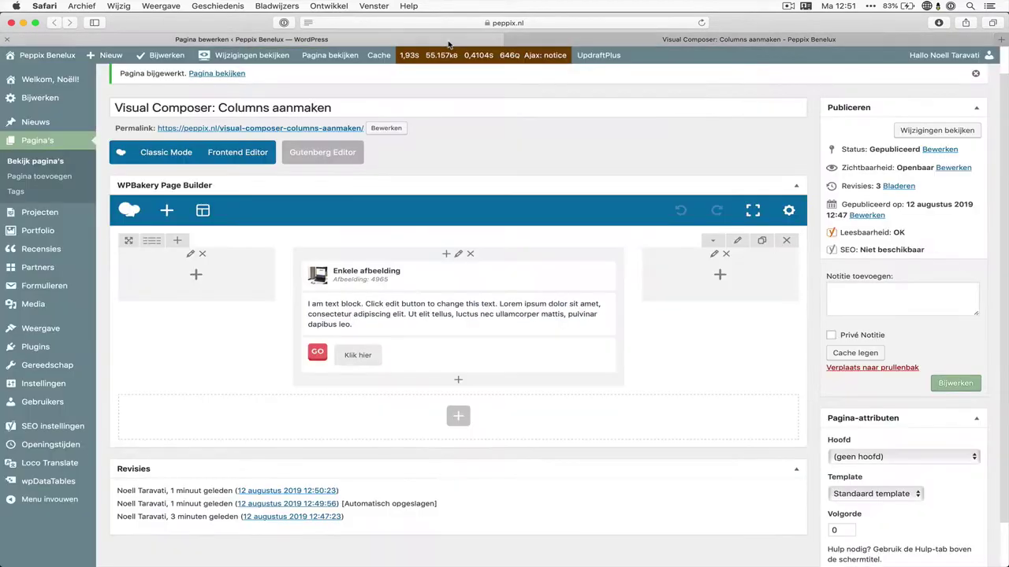
- Add an Empty Space element with a height of 40px above the image in the middle column
click(446, 256)
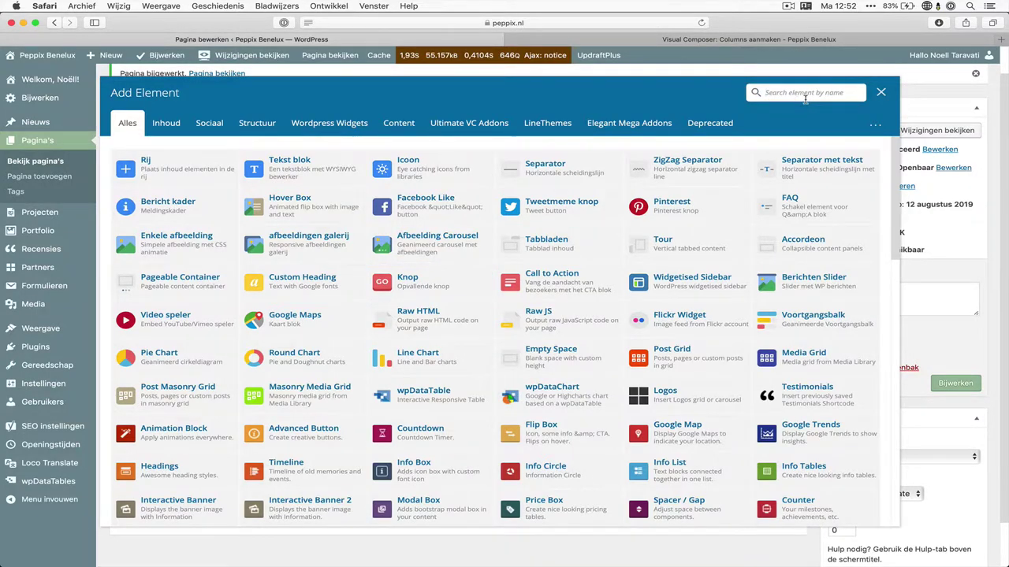
text(empt)
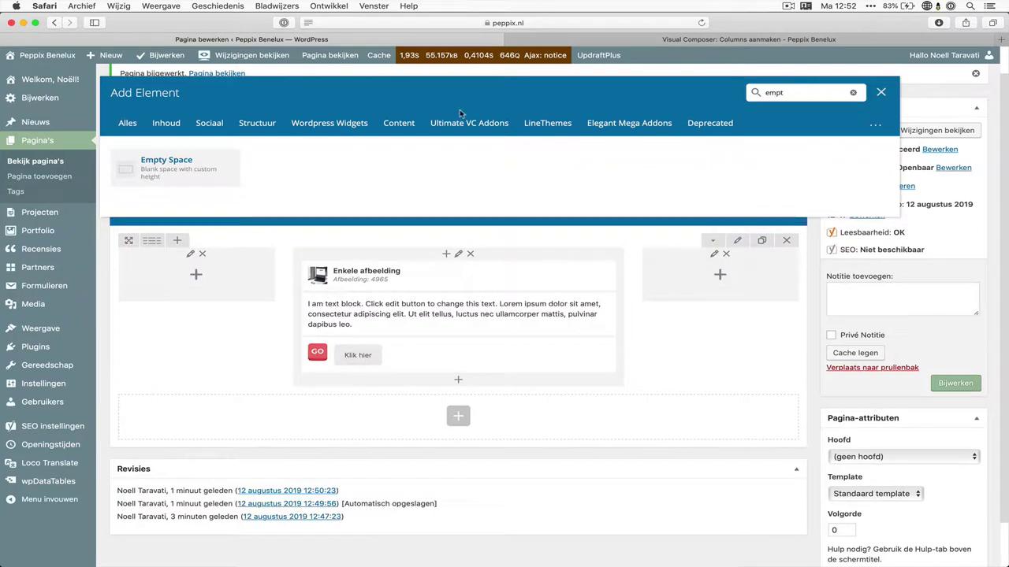
click(196, 173)
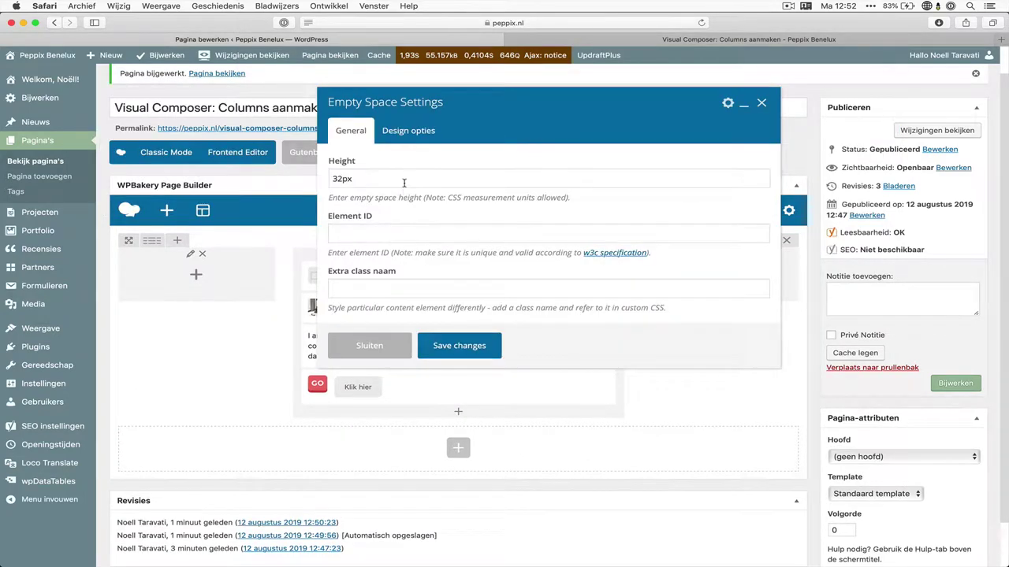
click(339, 180)
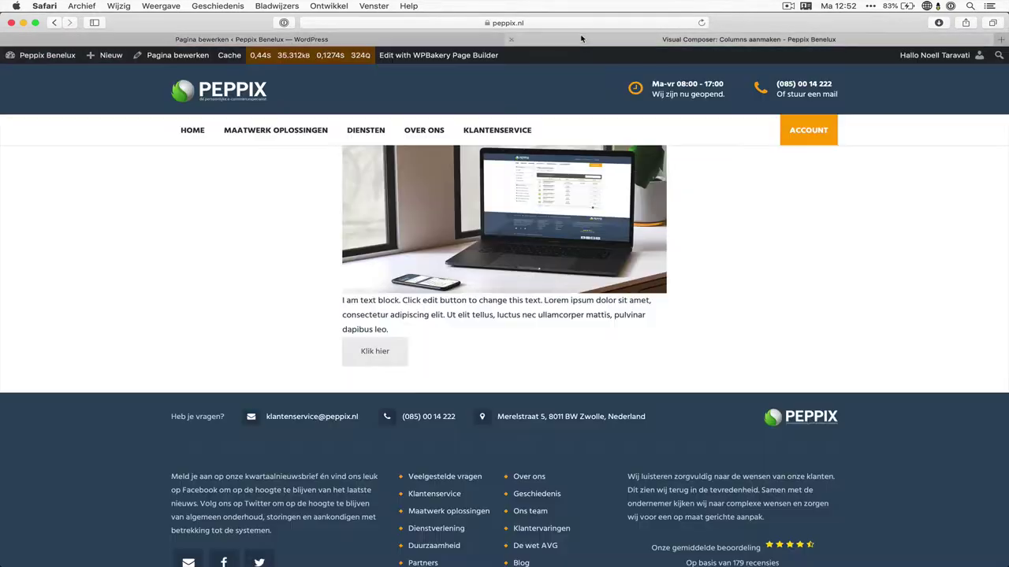
click(852, 40)
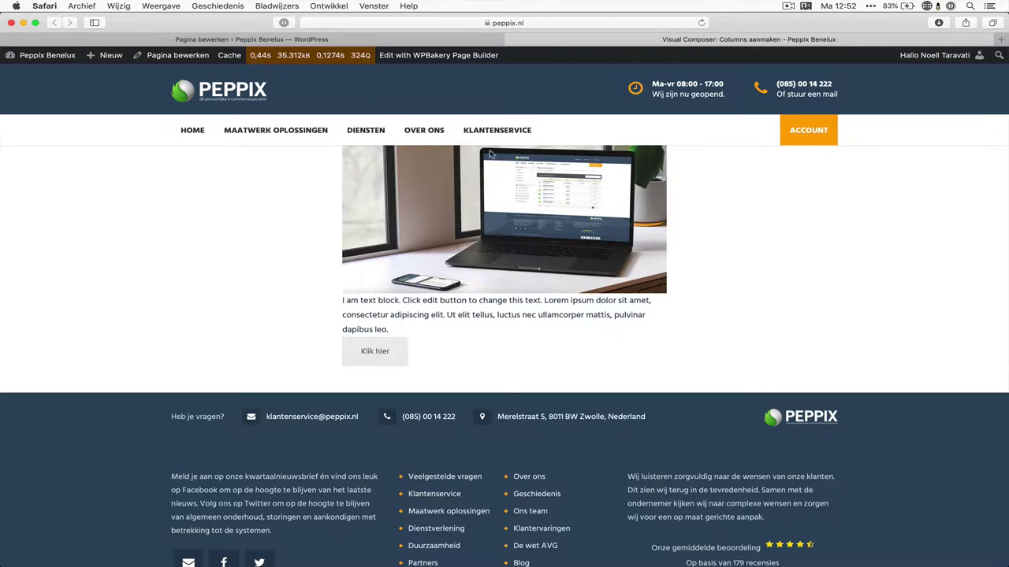
click(446, 39)
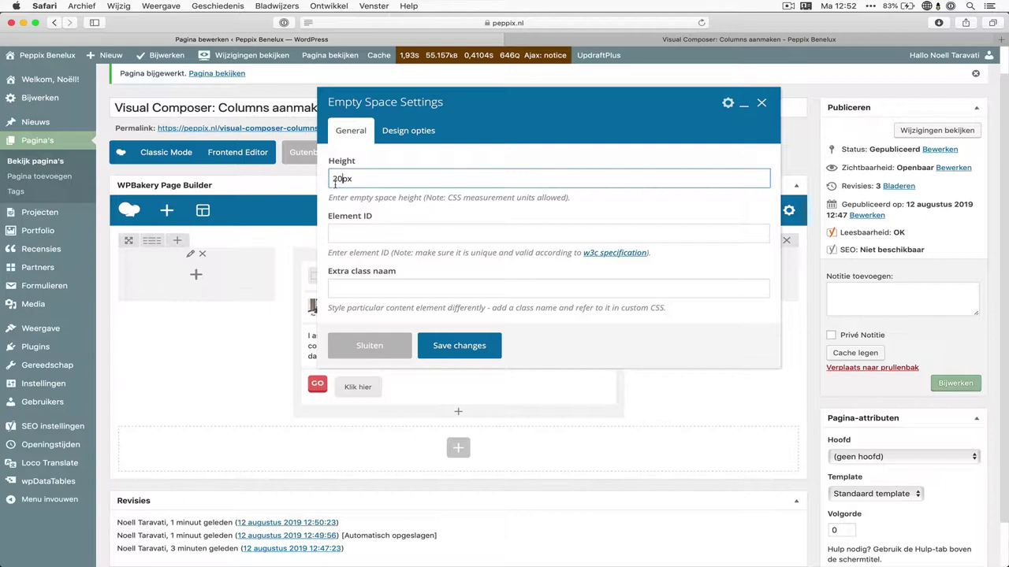
key(super+a)
text(40p)
click(465, 352)
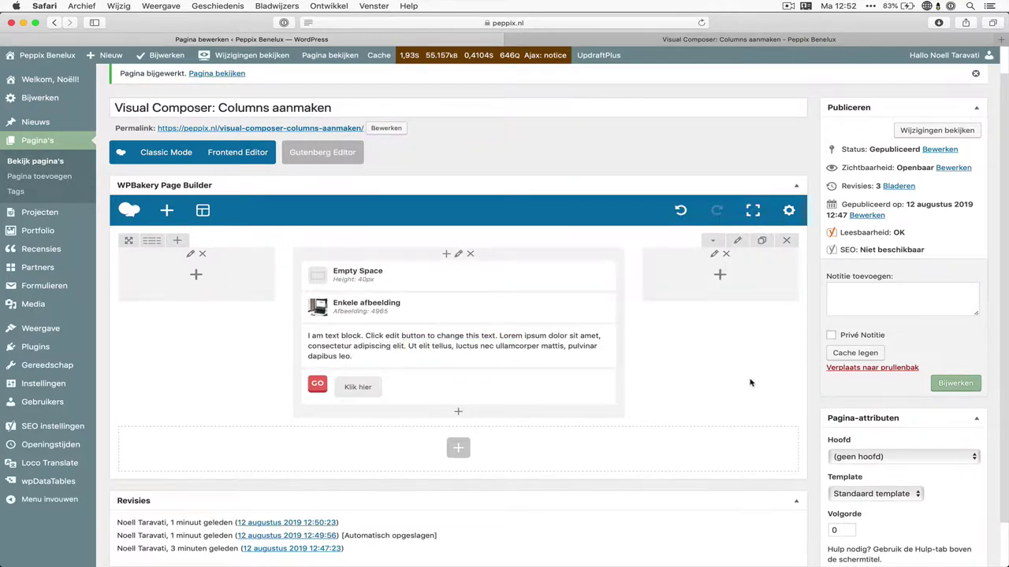
- Update the page and check the spacing above the image on the live page
click(960, 381)
click(737, 39)
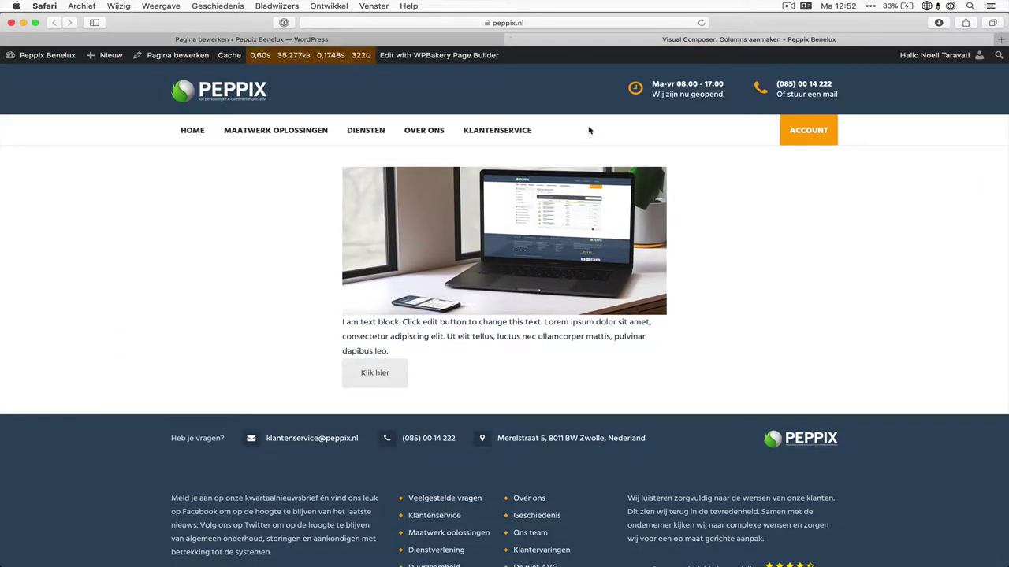
click(471, 41)
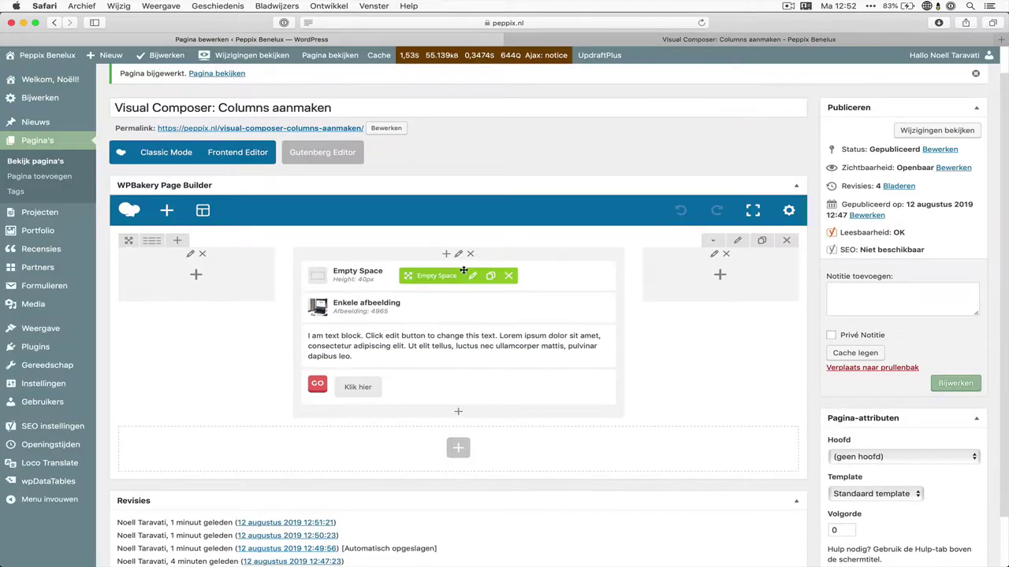
- Set the height of the Empty Space element above the image to 20px and save its settings
click(473, 278)
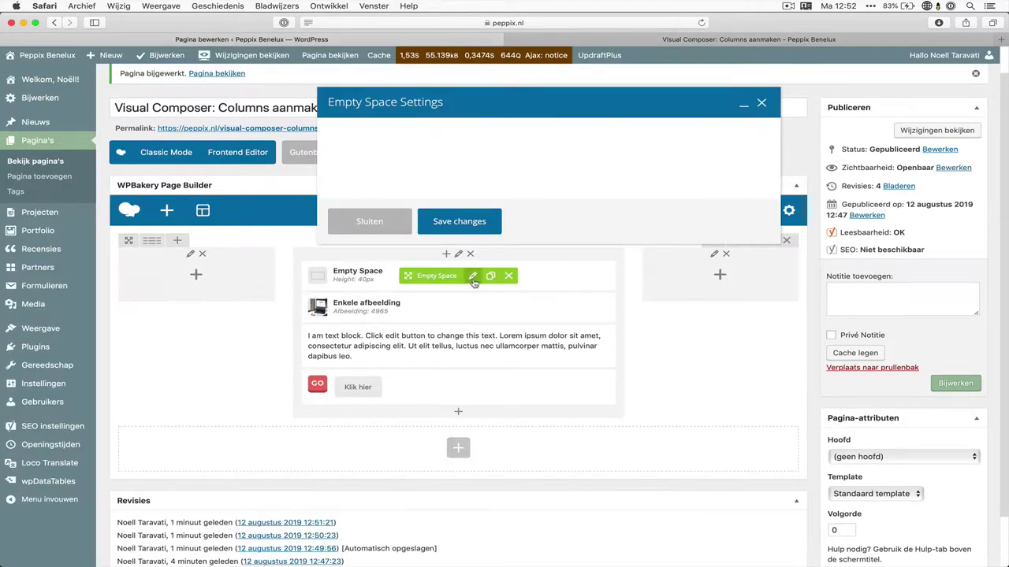
click(334, 179)
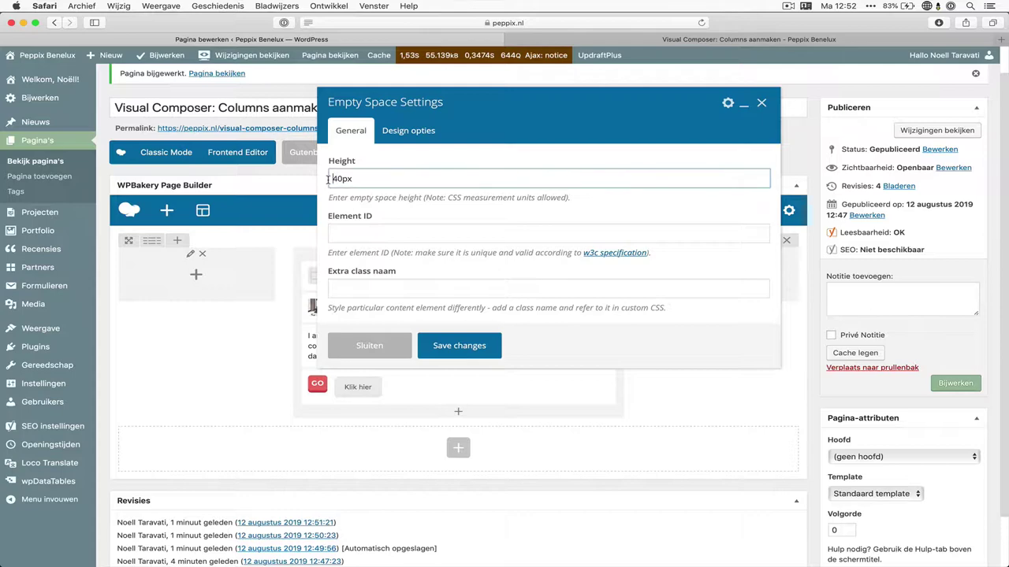
click(477, 346)
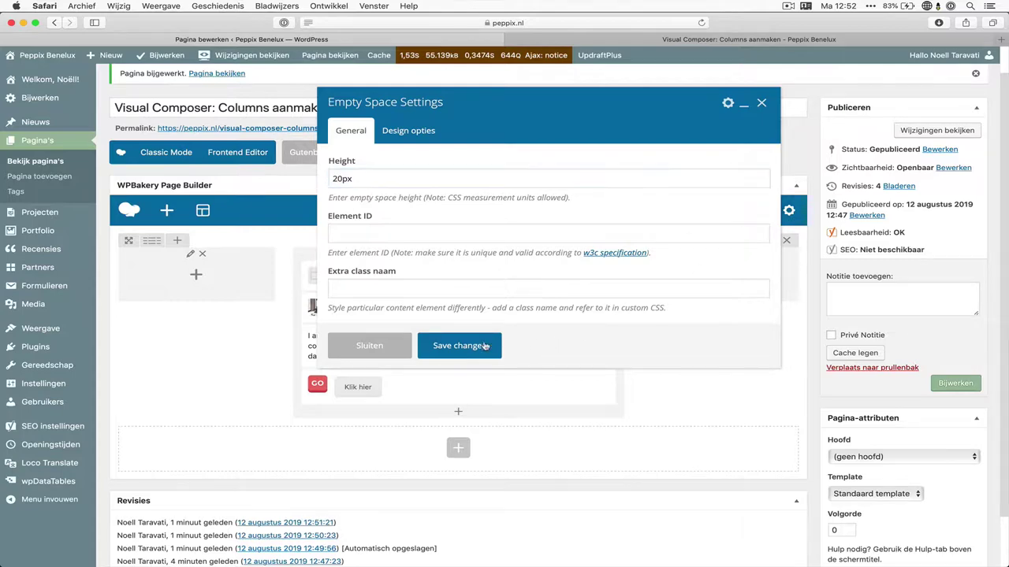
- Update the page with the smaller spacing and reload the live page to check it
click(958, 382)
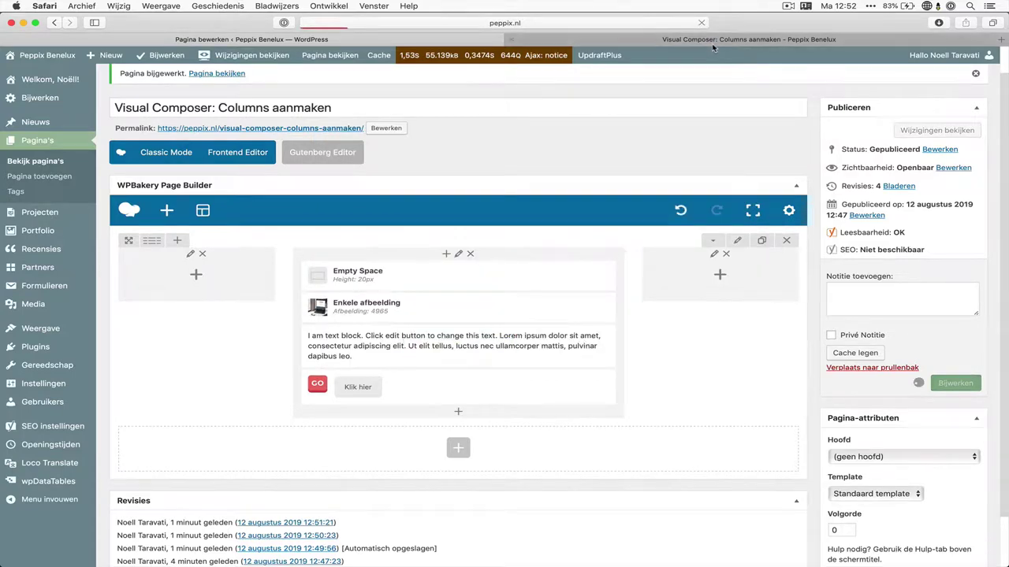
click(714, 40)
click(702, 22)
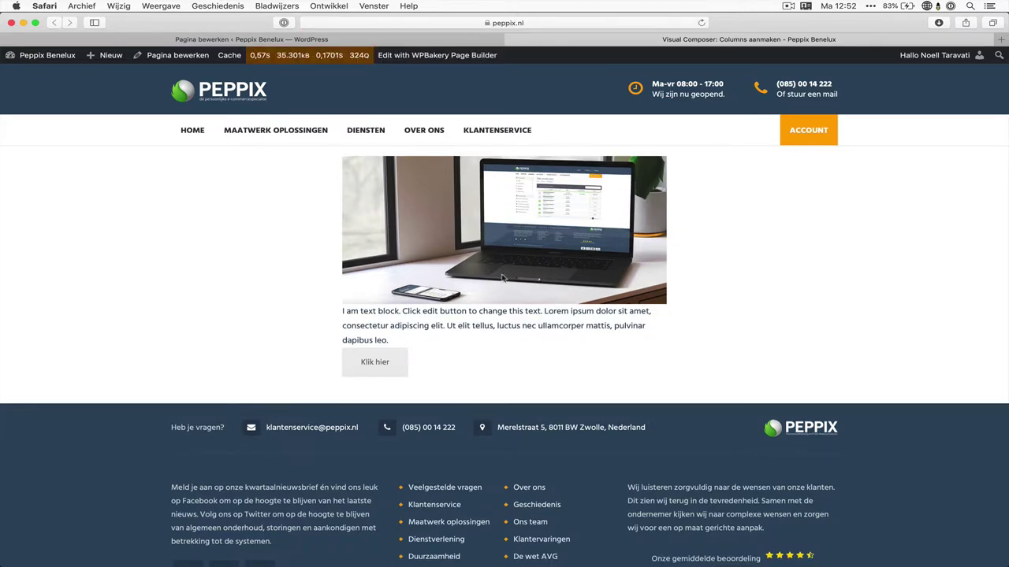
click(424, 43)
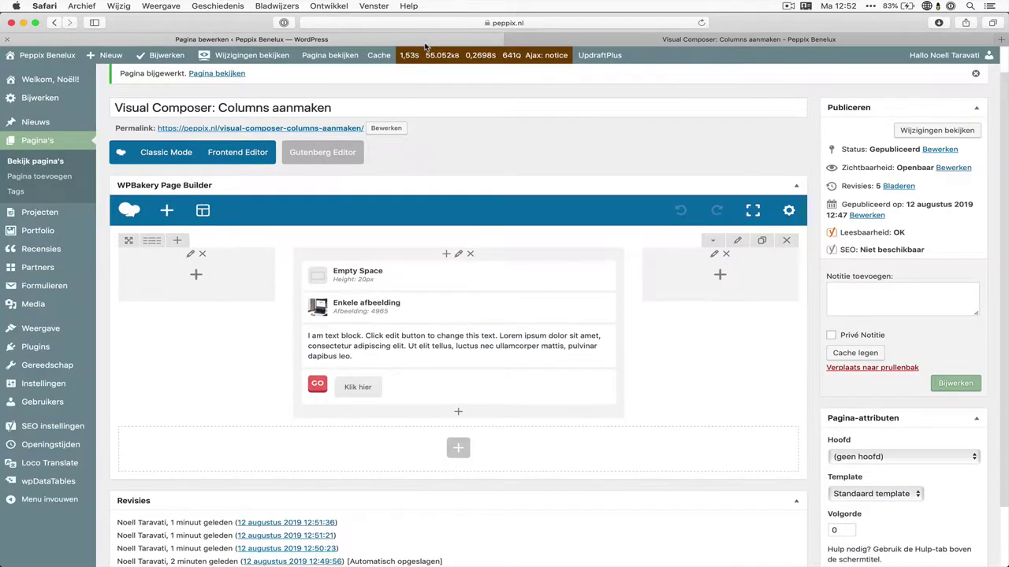
- View the page's shortcodes in Classic Mode, and return to the Backend Editor
click(187, 158)
scroll(341, 249, down, 2)
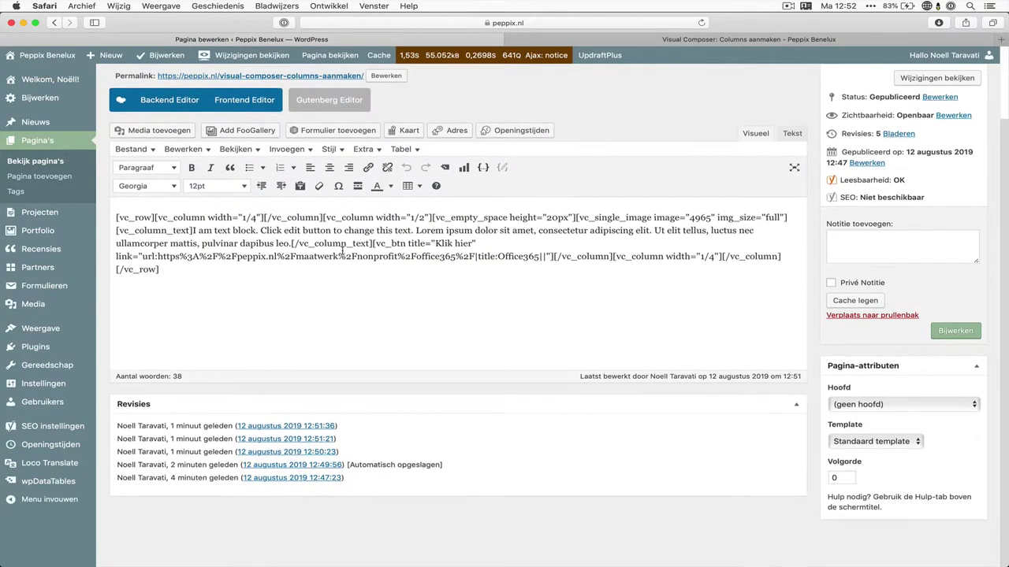
scroll(341, 249, up, 3)
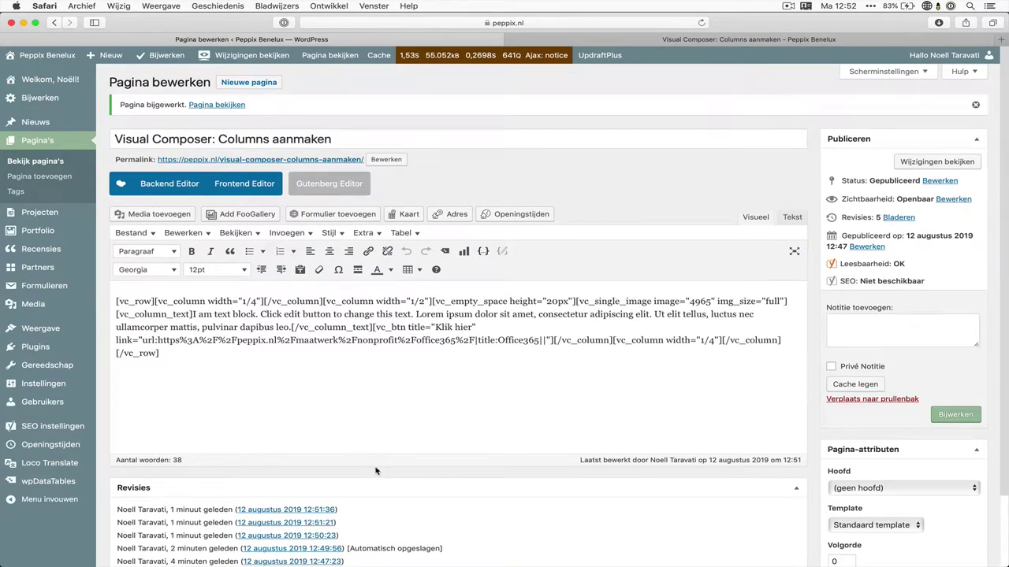
click(181, 192)
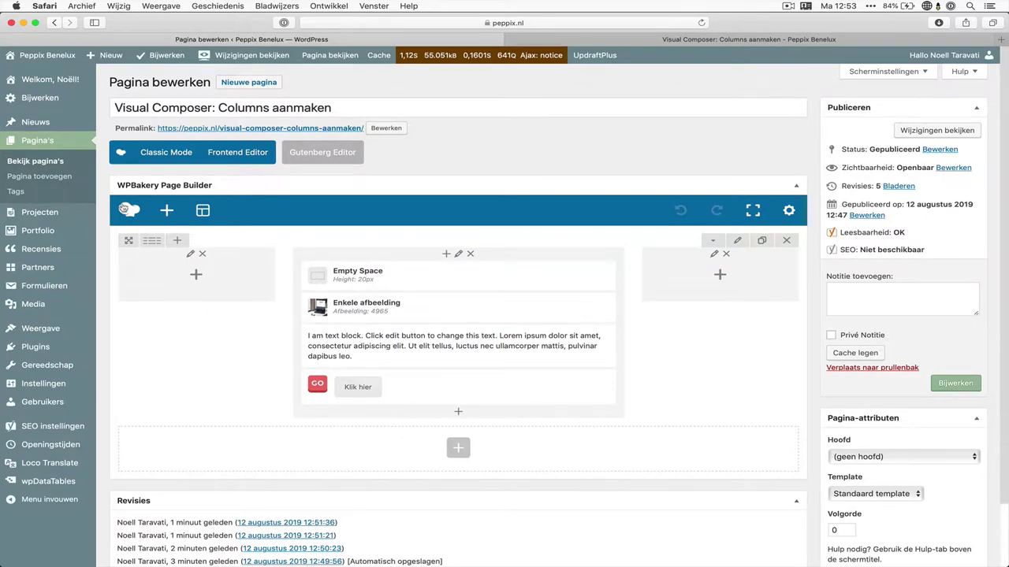
- Load the page overview in a separate tab and open the site's Klantenservice page for editing
super+click(47, 161)
click(505, 40)
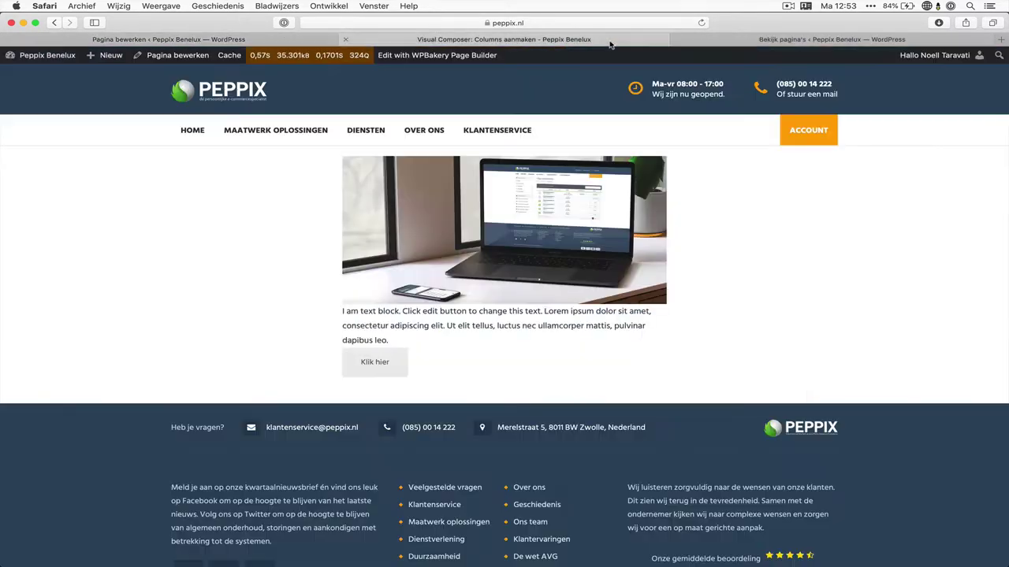
click(520, 128)
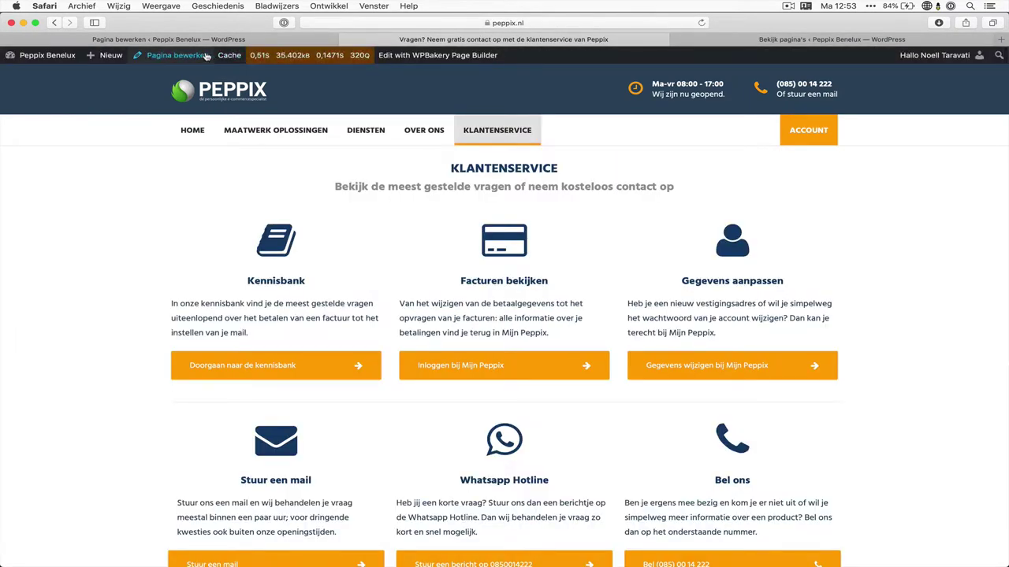
click(205, 56)
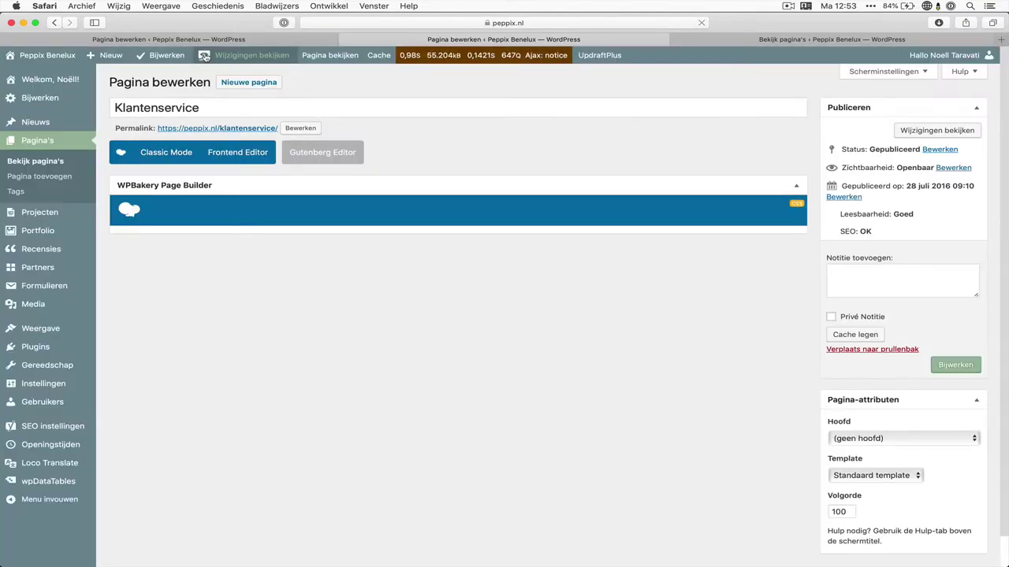
- Examine the available elements and the text, tag and font size settings of the Klantenservice custom heading, without changing anything
scroll(229, 148, down, 3)
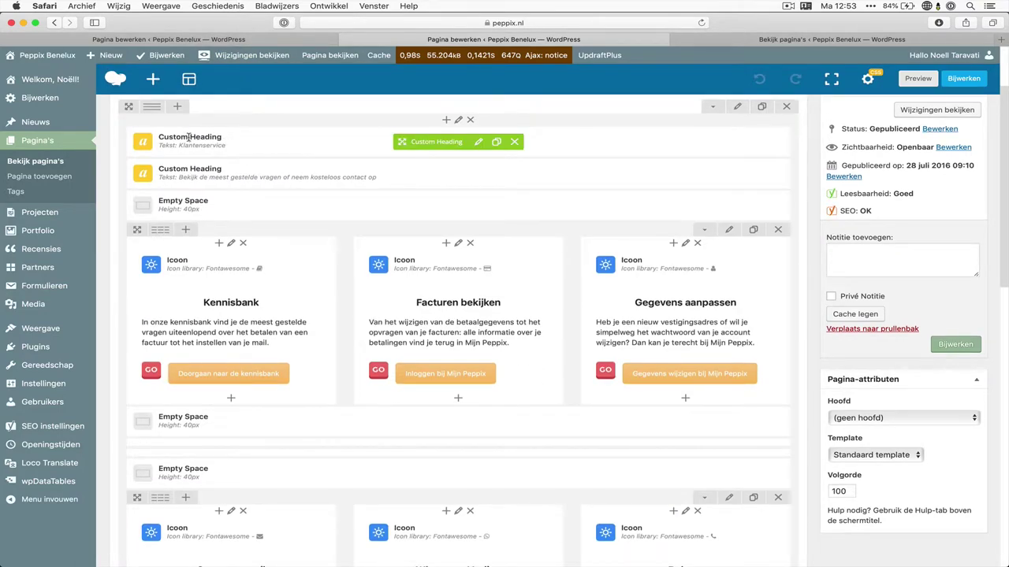
click(442, 121)
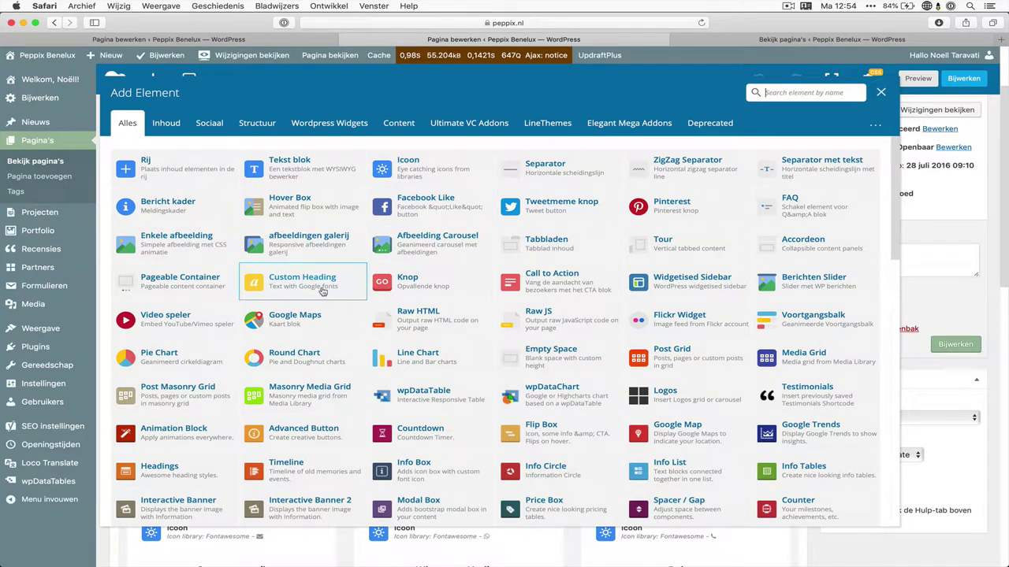
click(881, 92)
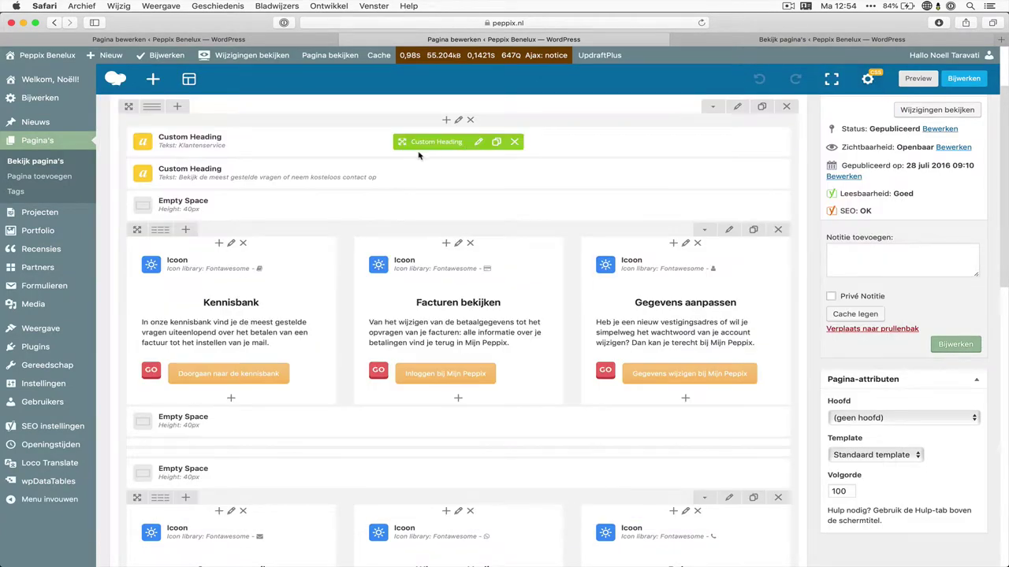
click(477, 141)
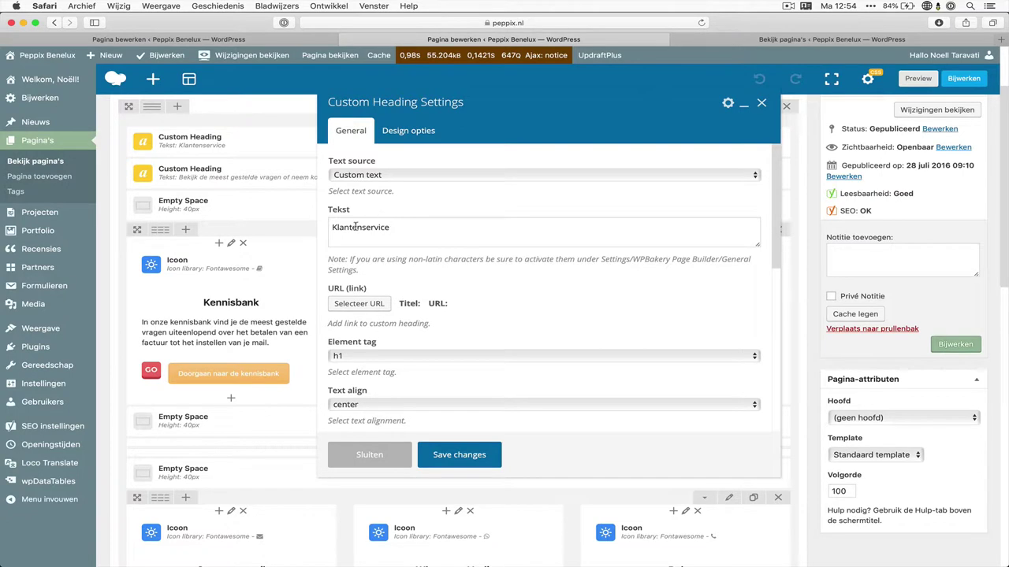
scroll(378, 307, down, 2)
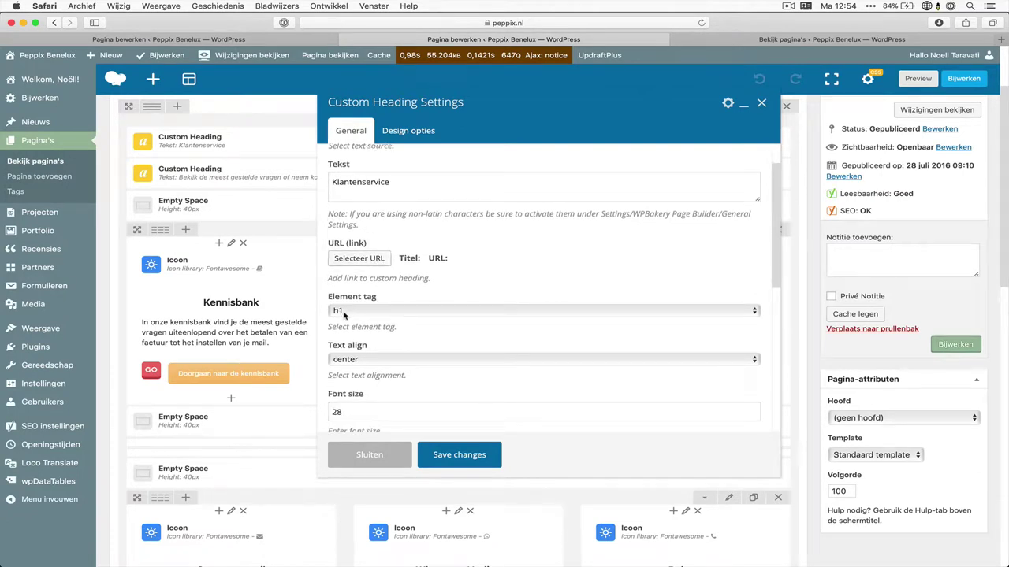
drag(364, 292, 389, 294)
click(386, 448)
- Examine the icon library, icon picker and color settings of the Kennisbank column's icon, and close them without changing anything
scroll(320, 190, down, 1)
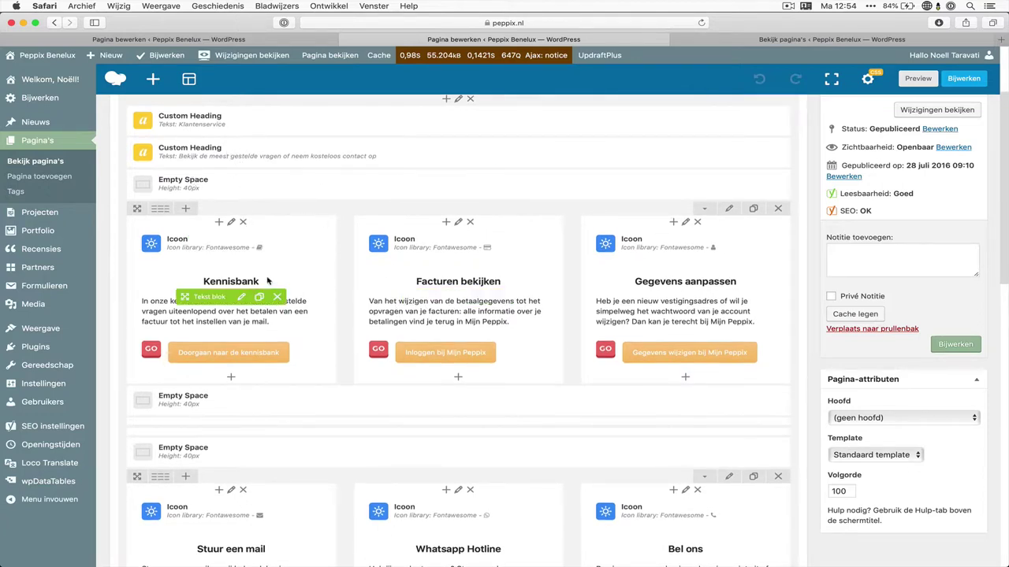
scroll(339, 225, down, 4)
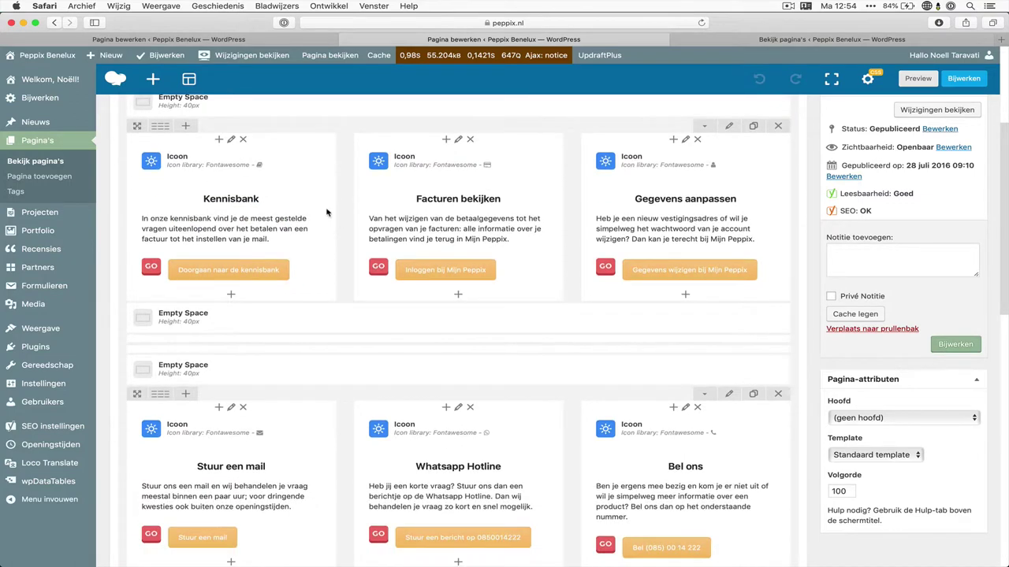
click(236, 161)
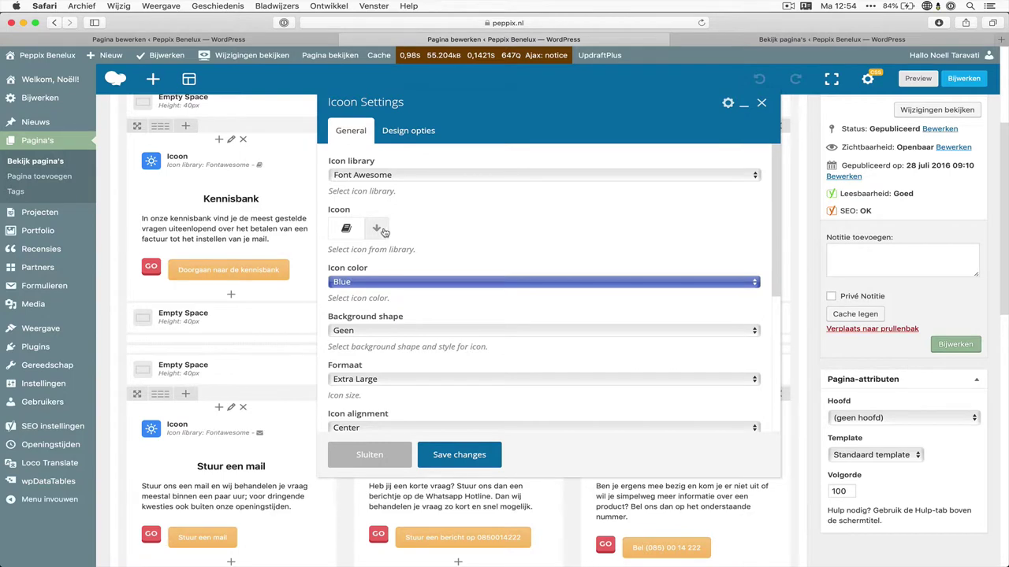
click(384, 231)
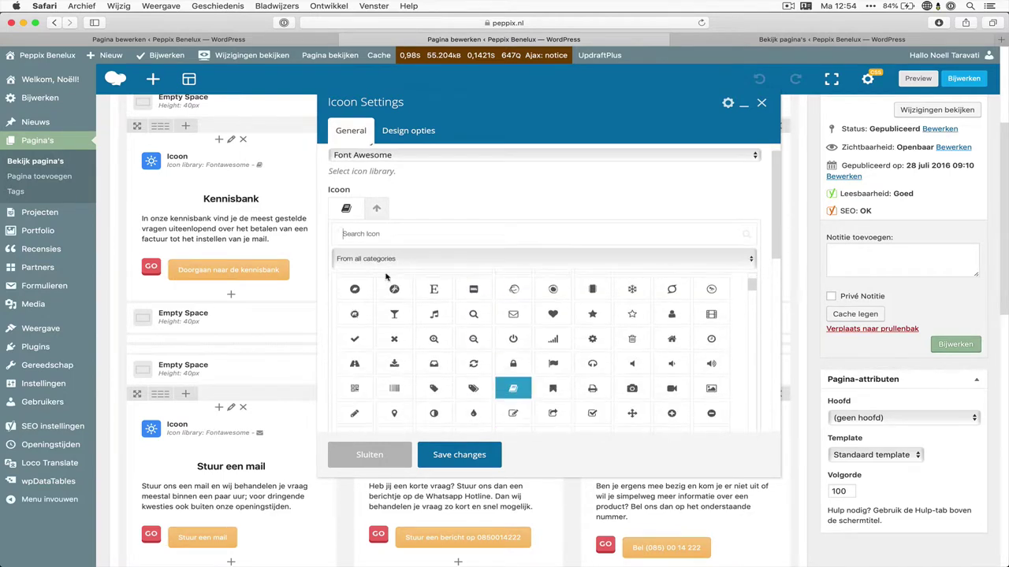
scroll(435, 338, down, 1)
click(380, 212)
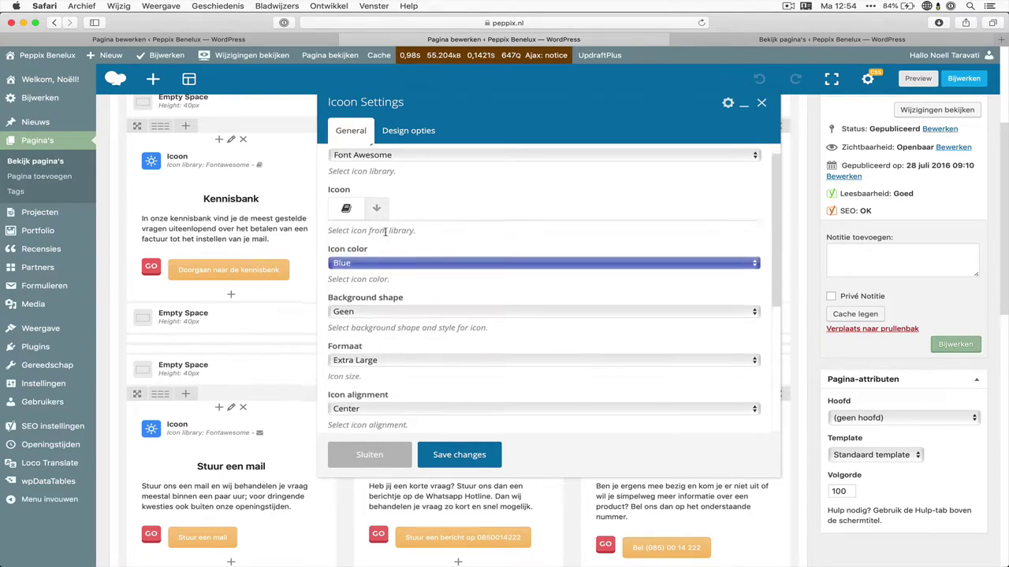
click(356, 262)
click(356, 264)
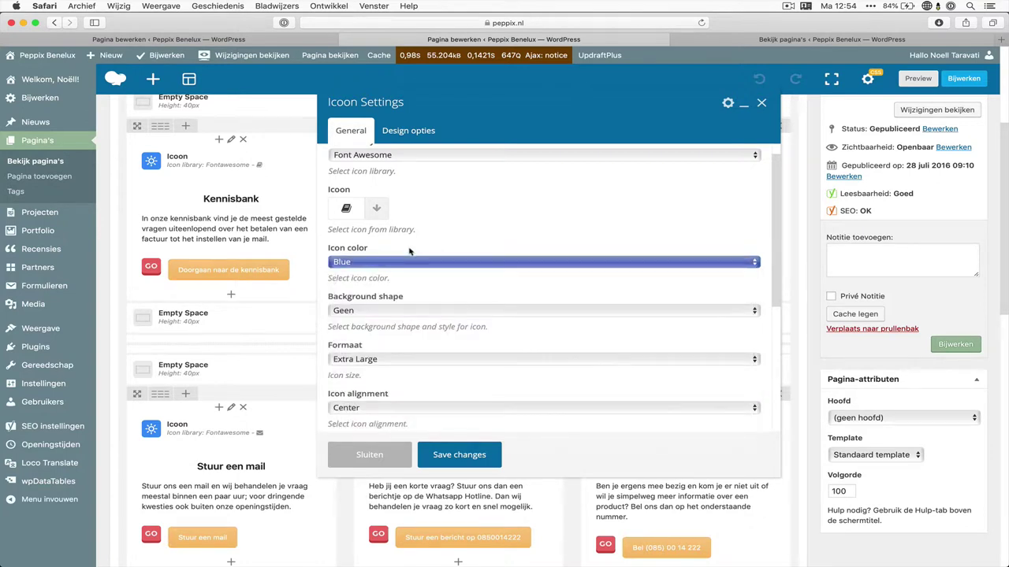
click(388, 453)
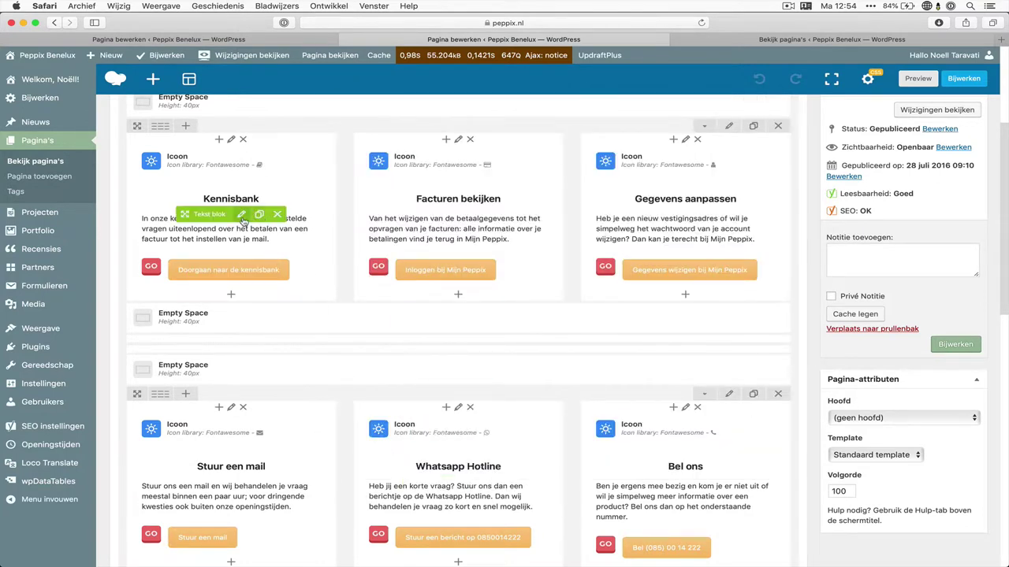
- Inspect the Kennisbank text block's content and heading format, and close its settings without changes
click(241, 216)
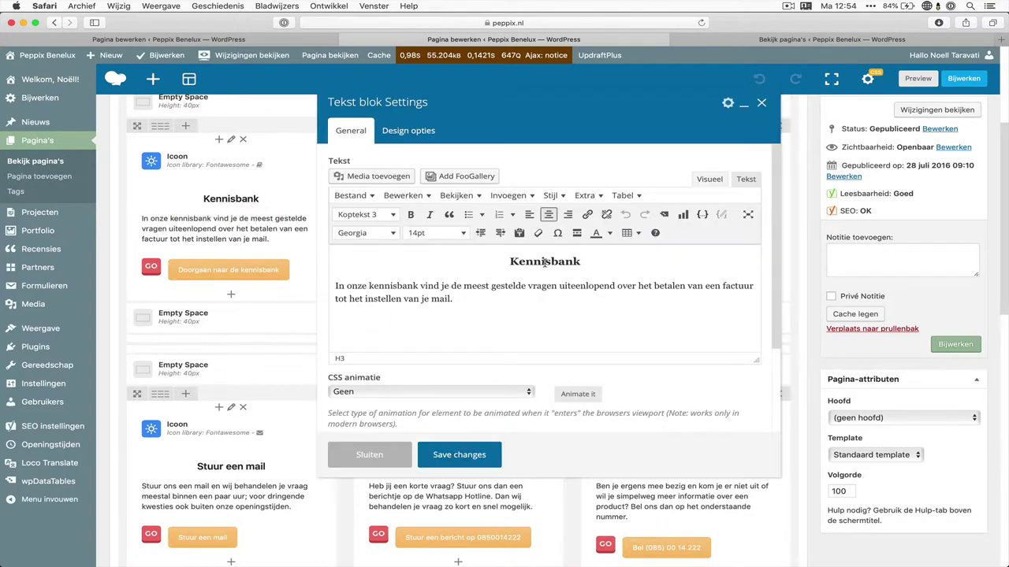
double_click(545, 263)
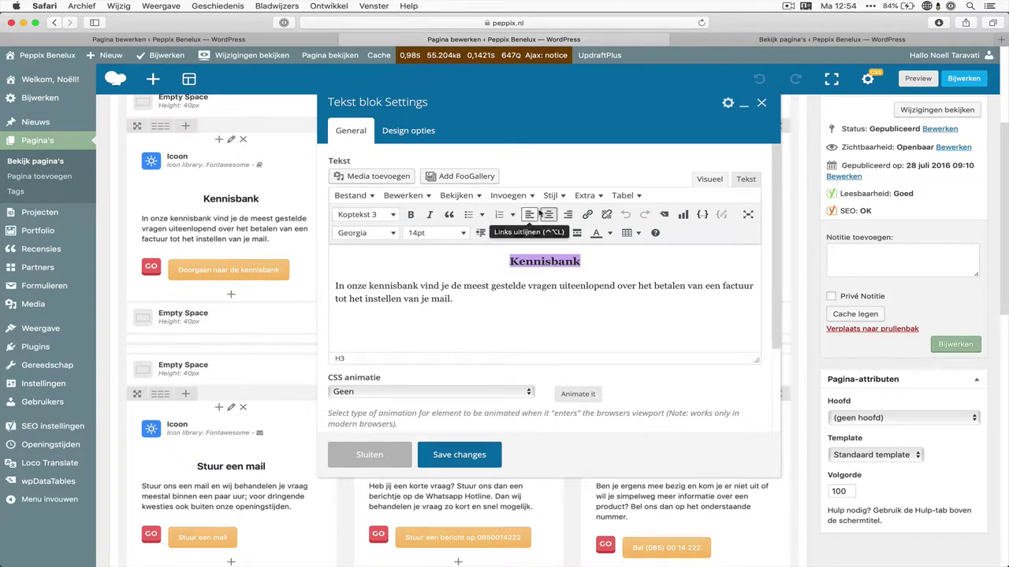
click(355, 215)
key(Escape)
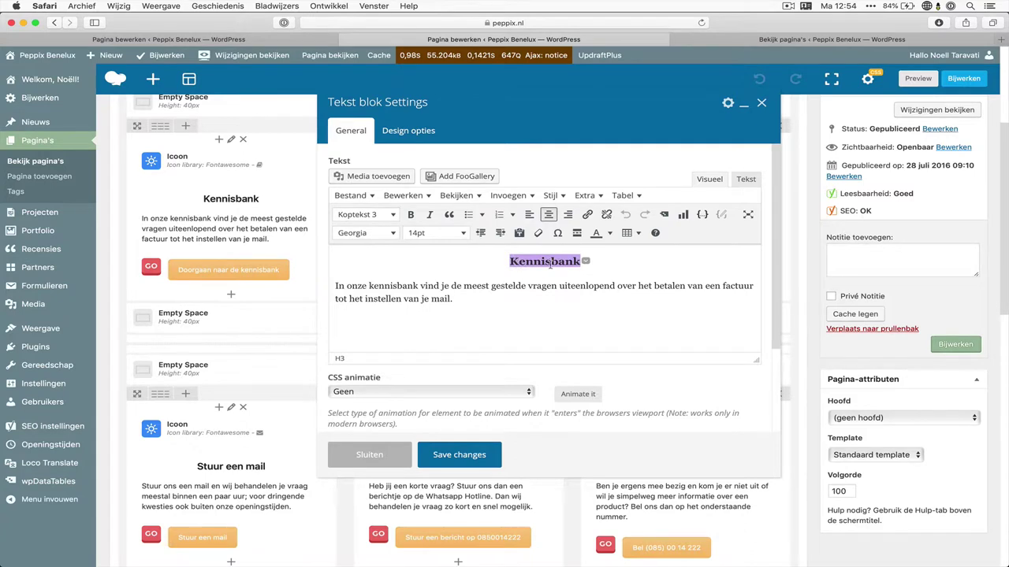
click(386, 456)
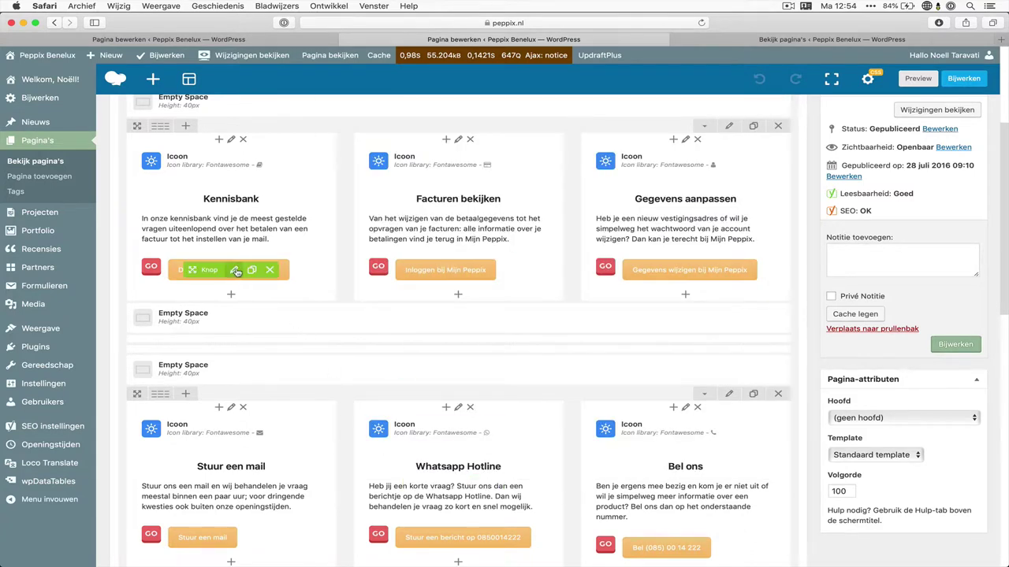
- Review the link URL and available colors of the "Doorgaan naar de kennisbank" button, leaving its settings unchanged
click(235, 271)
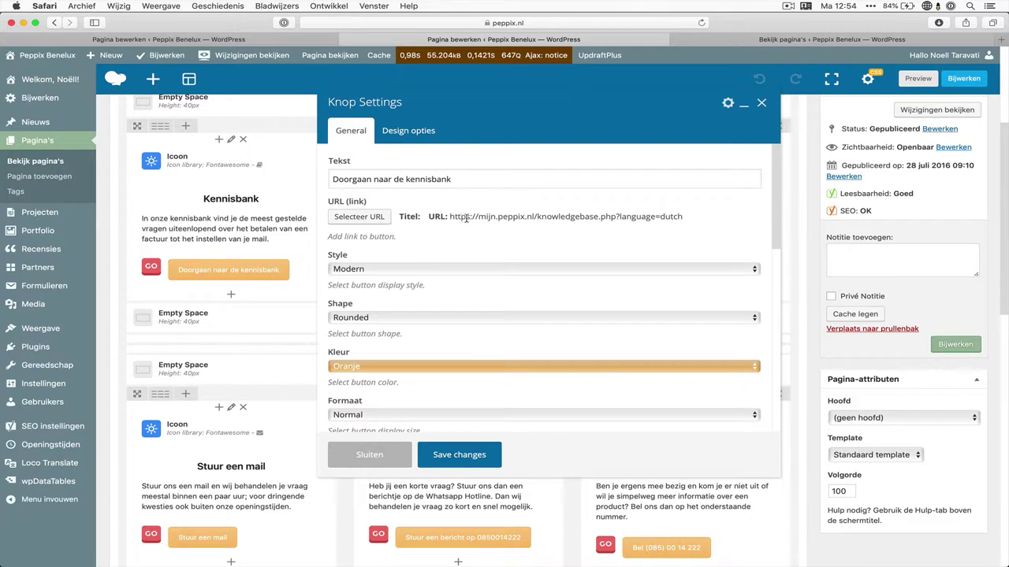
drag(461, 218, 699, 218)
click(607, 239)
click(414, 368)
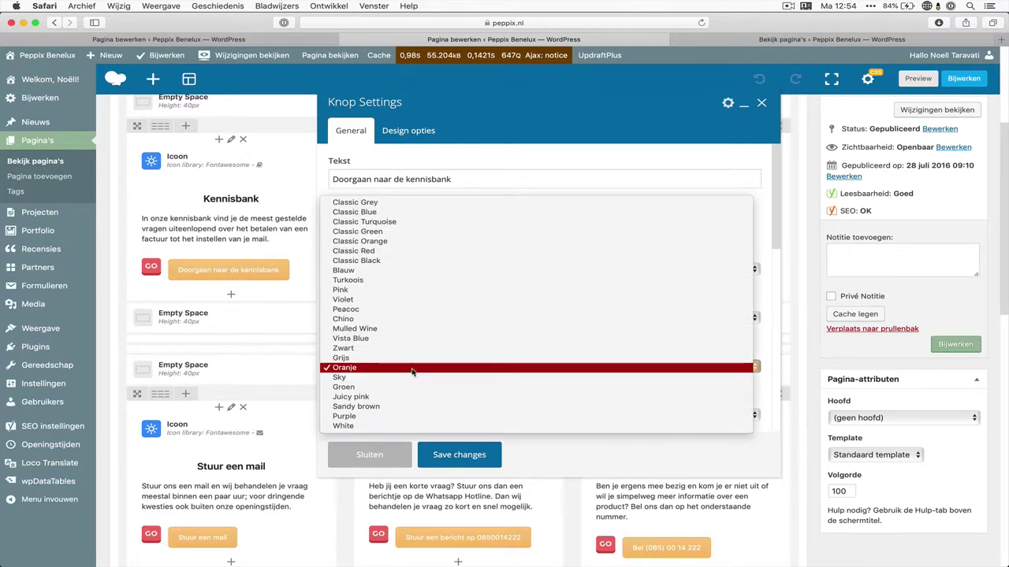
click(358, 370)
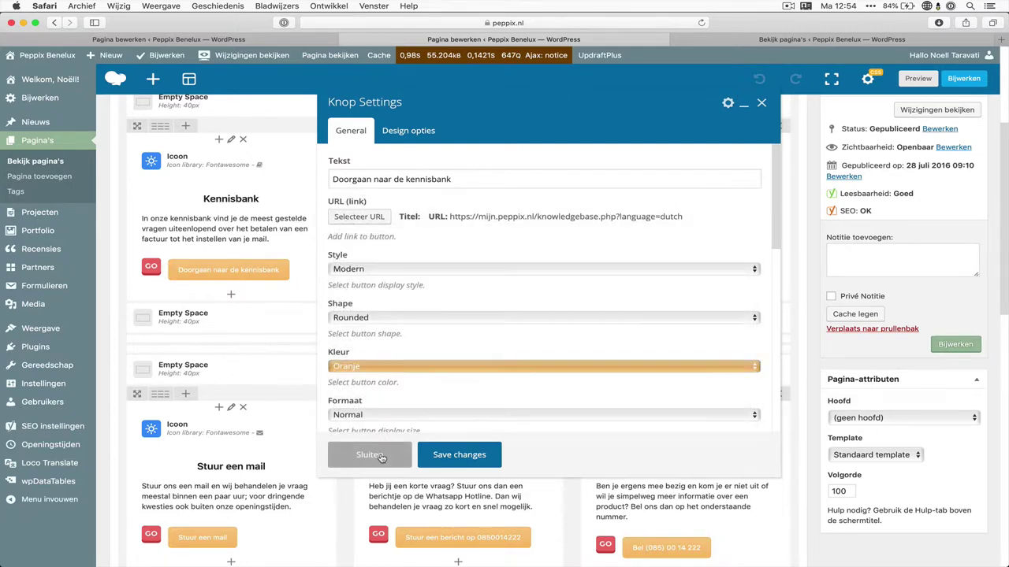
click(382, 457)
- Examine the settings of the separator between the two three-column rows, and close them without changes
scroll(372, 359, down, 1)
mouse_move(413, 310)
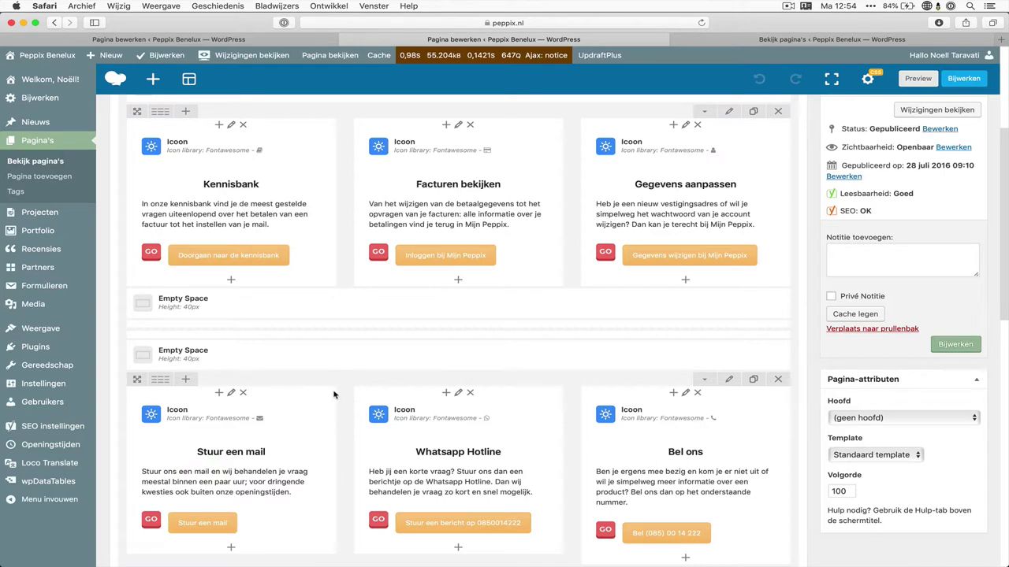
click(465, 329)
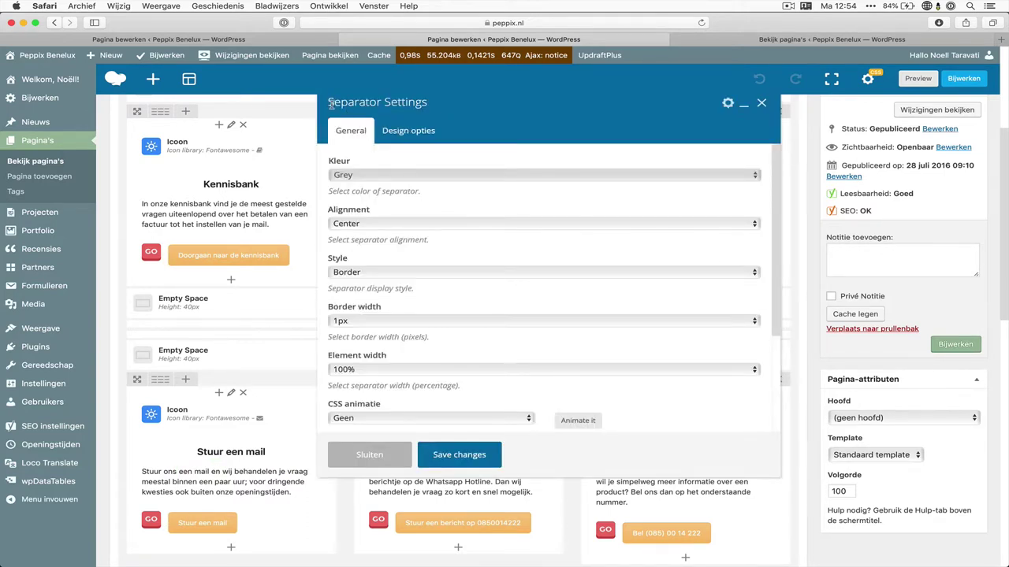
drag(329, 103, 364, 103)
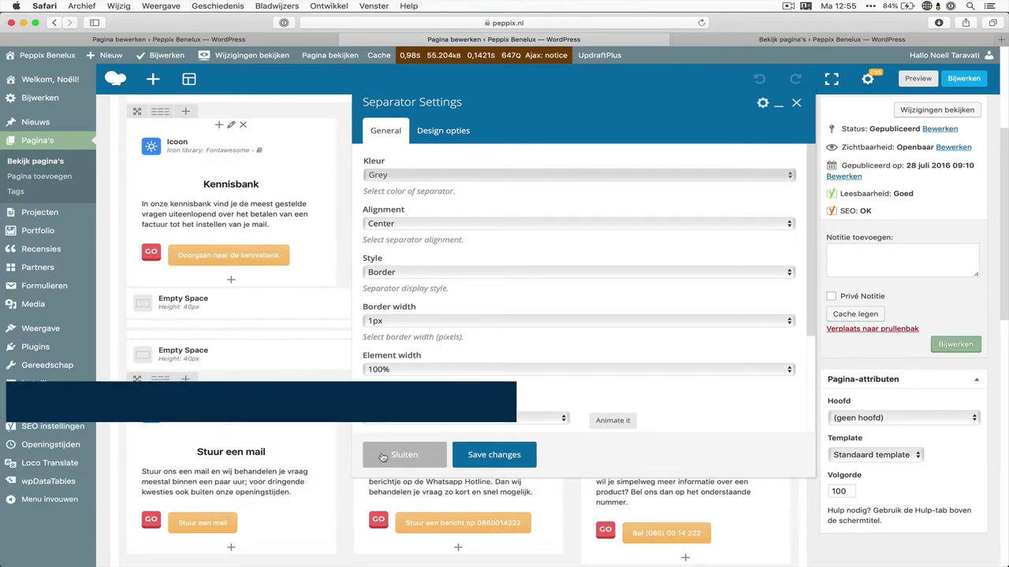
click(382, 457)
- Look over the remaining Klantenservice elements, and open the live page through its permalink to compare the layout
scroll(382, 457, down, 5)
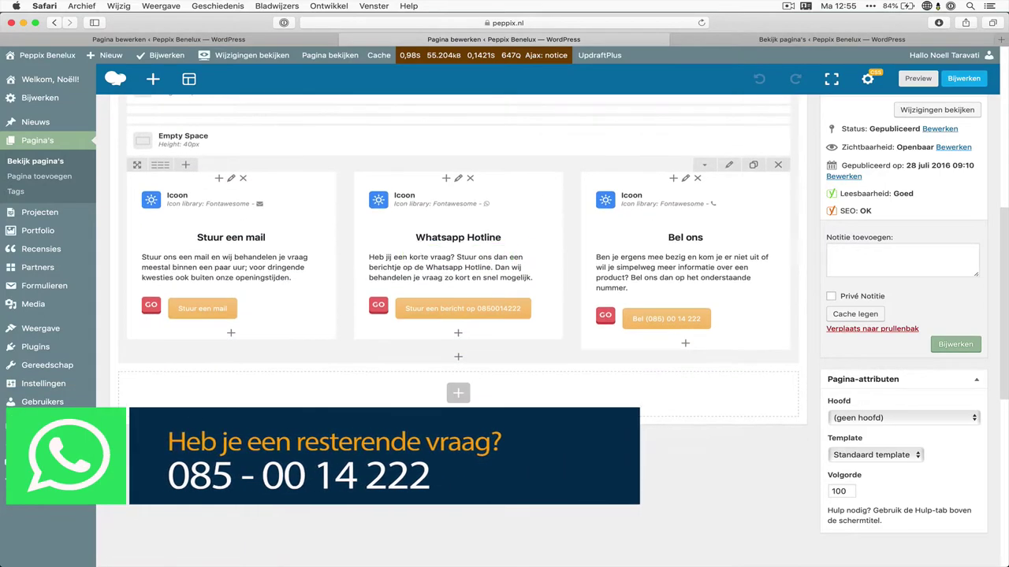
scroll(232, 126, up, 10)
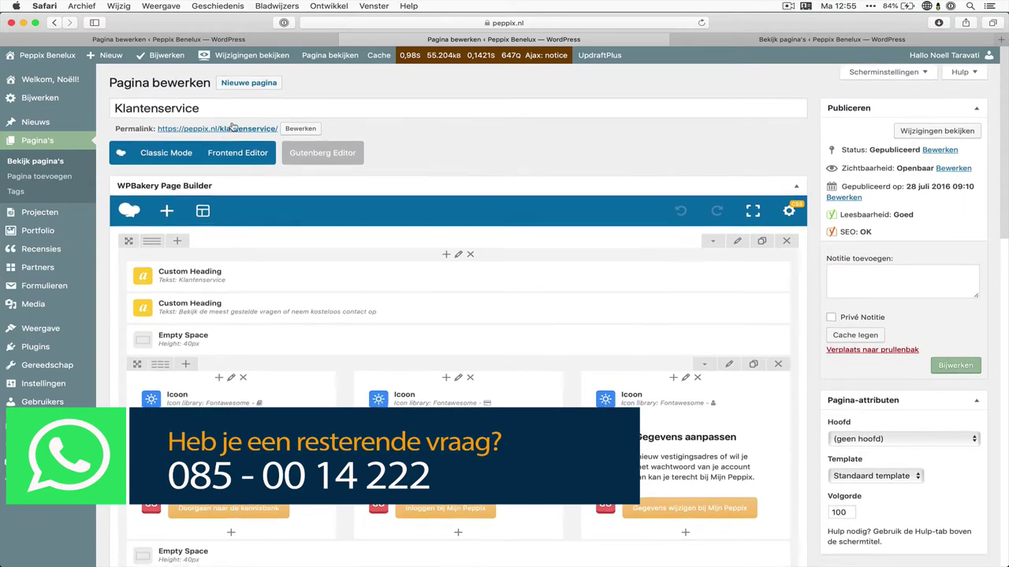
click(232, 127)
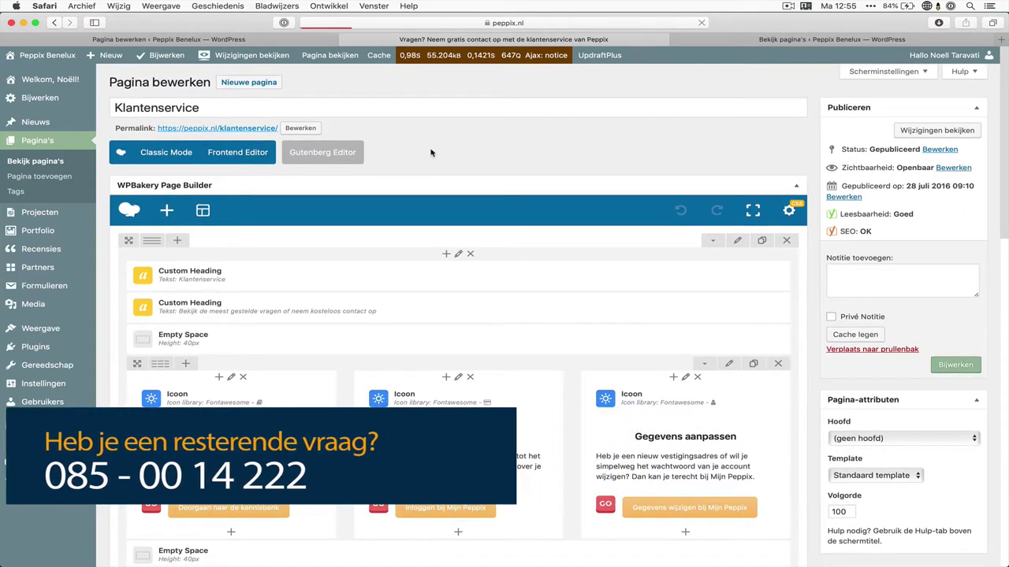
scroll(402, 249, down, 5)
scroll(402, 249, up, 5)
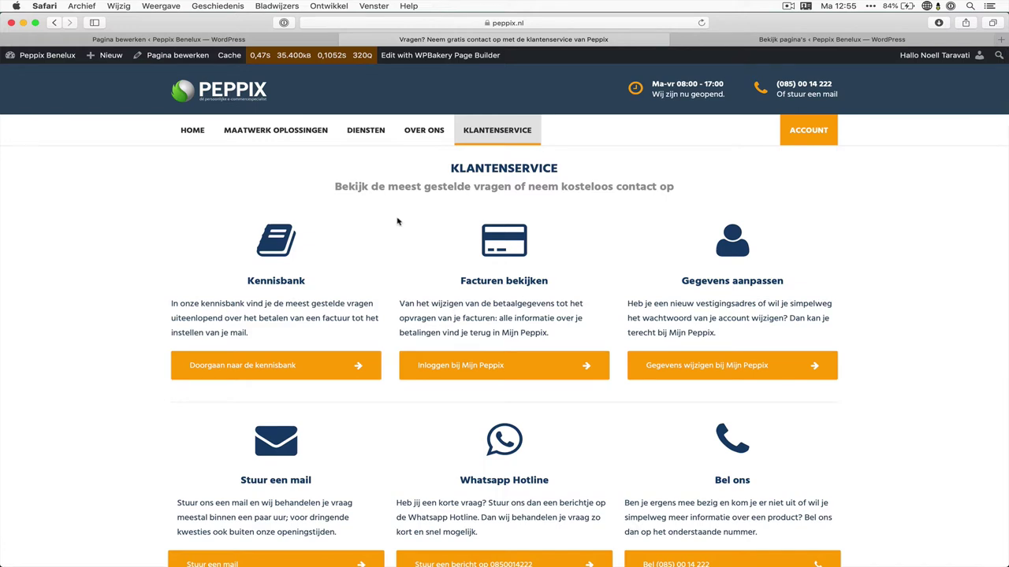
- Reopen the Klantenservice page for editing and view its shortcodes in Classic Mode
click(188, 56)
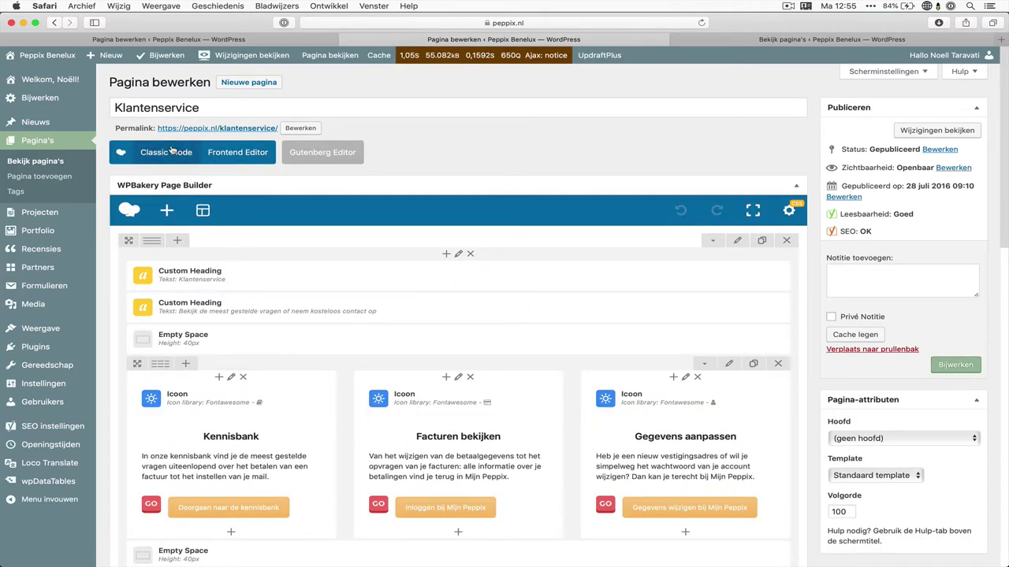
click(166, 152)
scroll(312, 259, down, 2)
scroll(312, 259, up, 2)
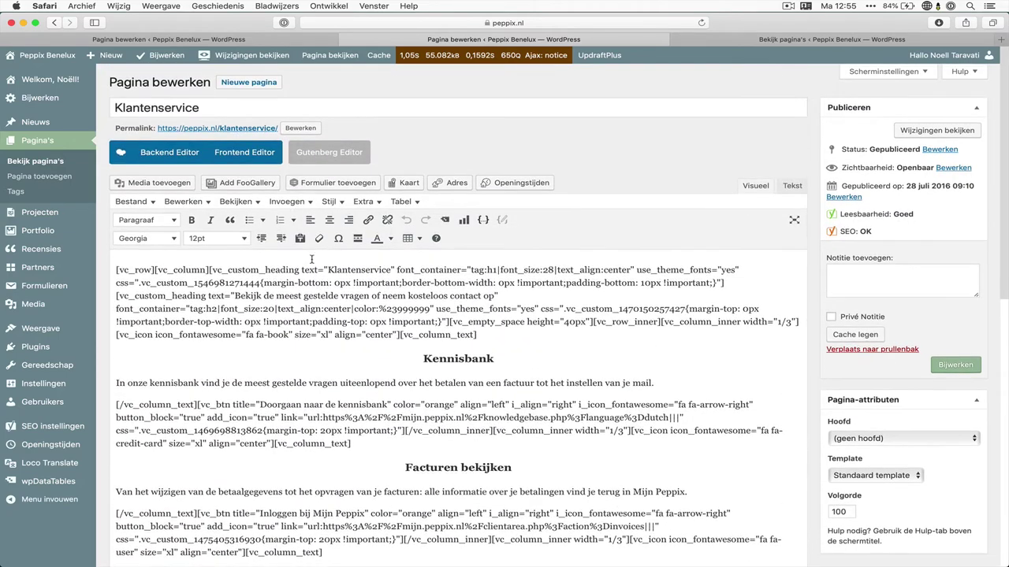